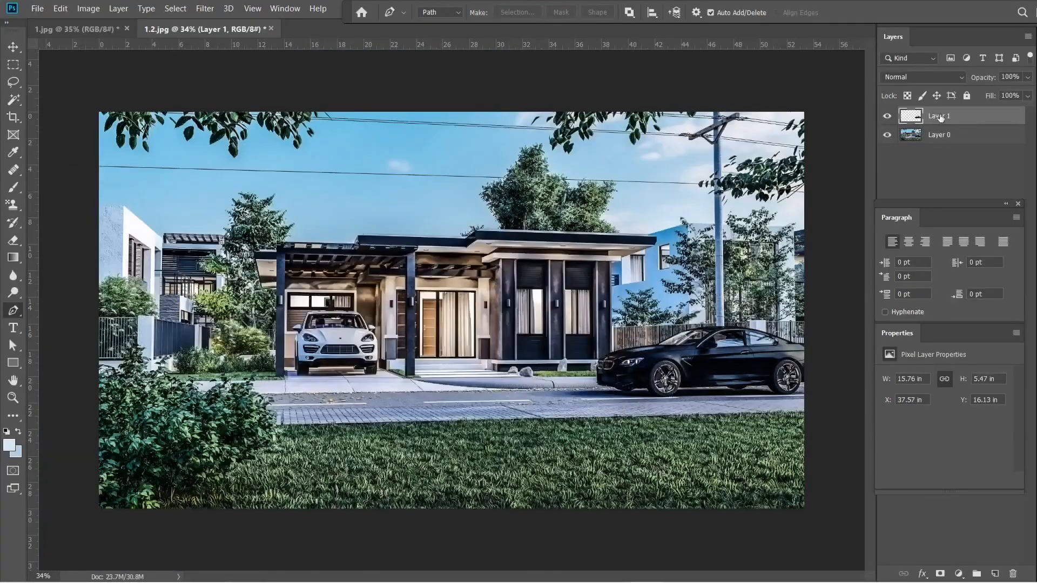
# Duplicate the black car's Layer 1 directly beneath the original, check the layers' visibility, and select the upper Layer 1.
pyautogui.moveTo(941, 118); pyautogui.dragTo(948, 135)
pyautogui.keyDown('alt'); pyautogui.click(888, 136); pyautogui.keyUp('alt')
pyautogui.keyDown('alt'); pyautogui.click(888, 117); pyautogui.keyUp('alt')
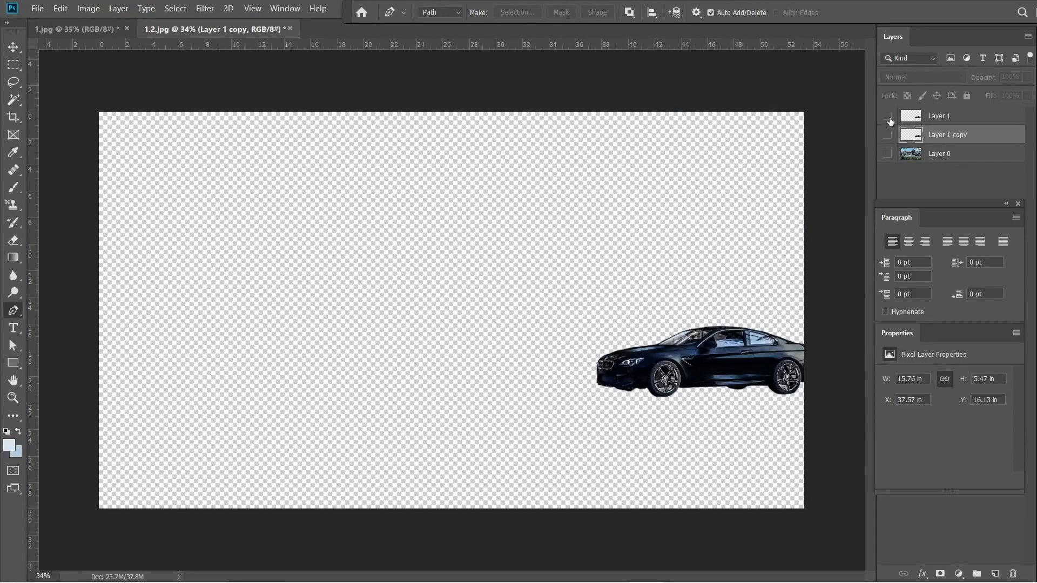
pyautogui.keyDown('alt'); pyautogui.click(888, 117); pyautogui.keyUp('alt')
pyautogui.click(945, 123)
# Apply a Motion Blur to the car on Layer 1 with an angle of 3° and a distance of 25 pixels.
pyautogui.click(205, 9)
pyautogui.moveTo(238, 164)
pyautogui.click(405, 233)
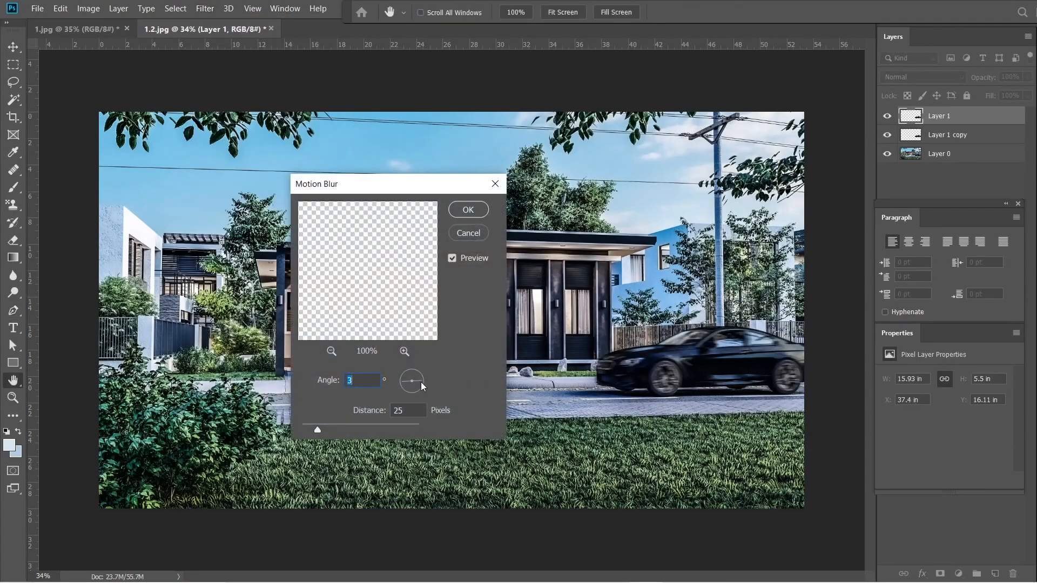
pyautogui.click(468, 208)
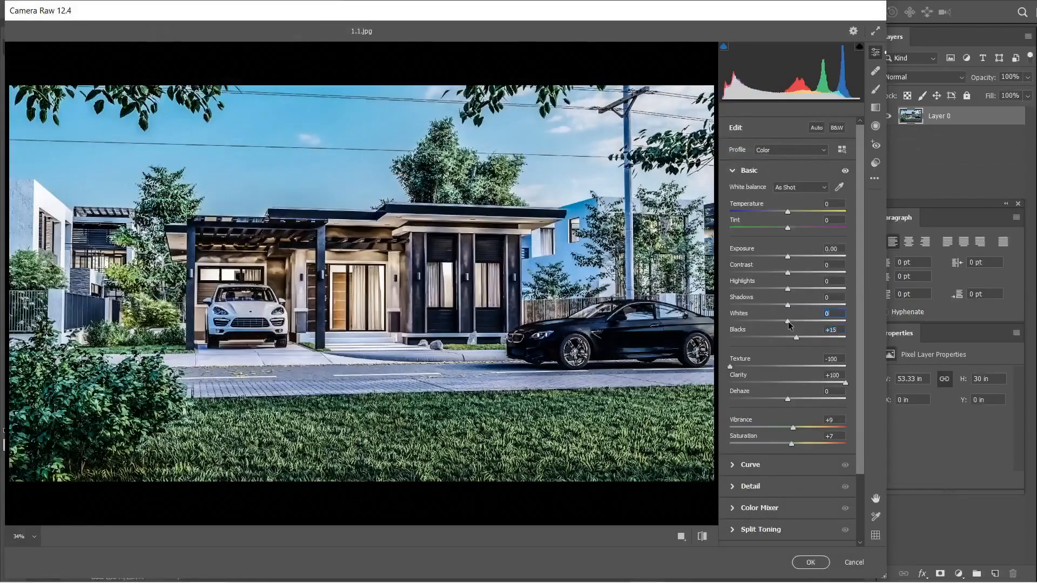
# Adjust the Whites of 1.1.jpg in Camera Raw, and apply the automatic tone correction to 1.jpg.
pyautogui.moveTo(788, 324); pyautogui.dragTo(778, 377)
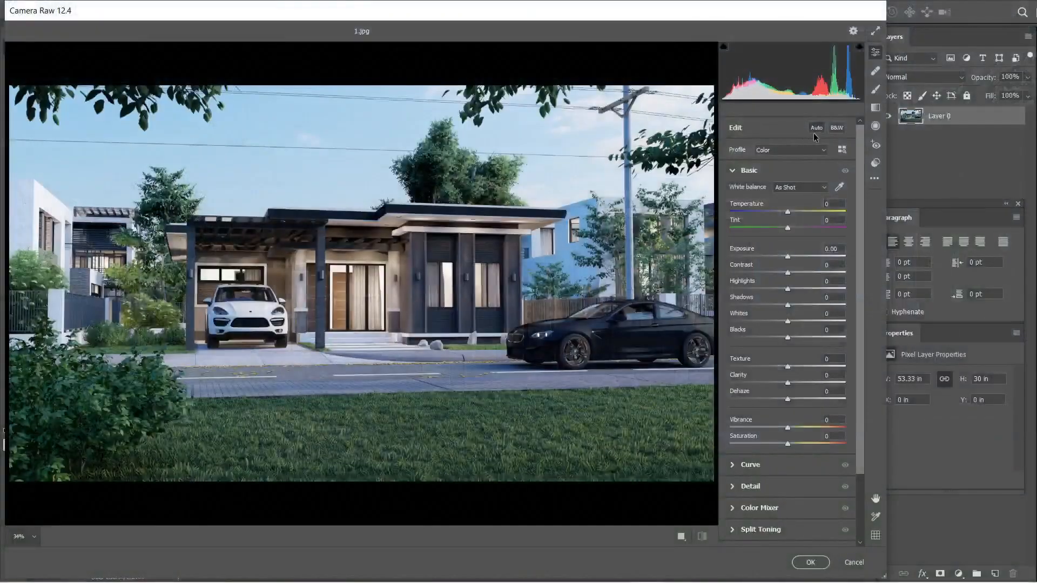
pyautogui.click(813, 133)
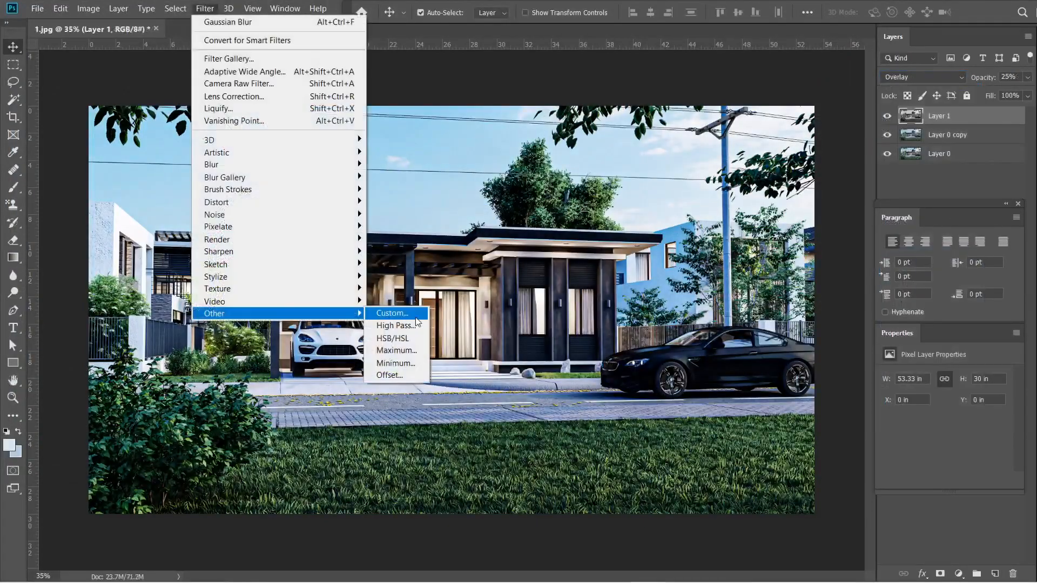
# Apply a High Pass filter with a 10-pixel radius to the overlay Layer 1.
pyautogui.click(424, 325)
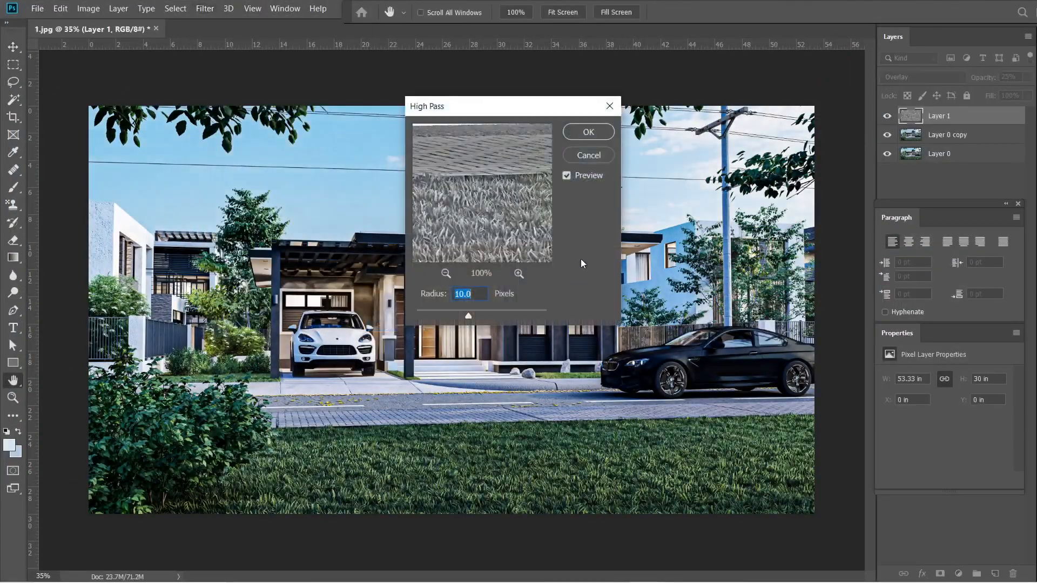
pyautogui.click(604, 130)
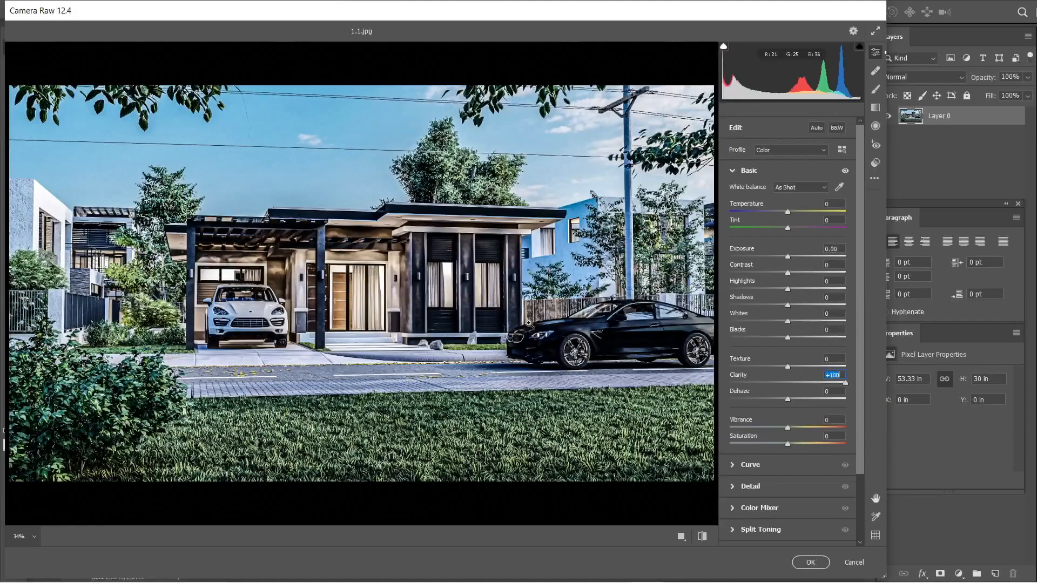
# Set Texture to -100 and increase the Vibrance for 1.1.jpg in Camera Raw.
pyautogui.moveTo(769, 373); pyautogui.dragTo(532, 404)
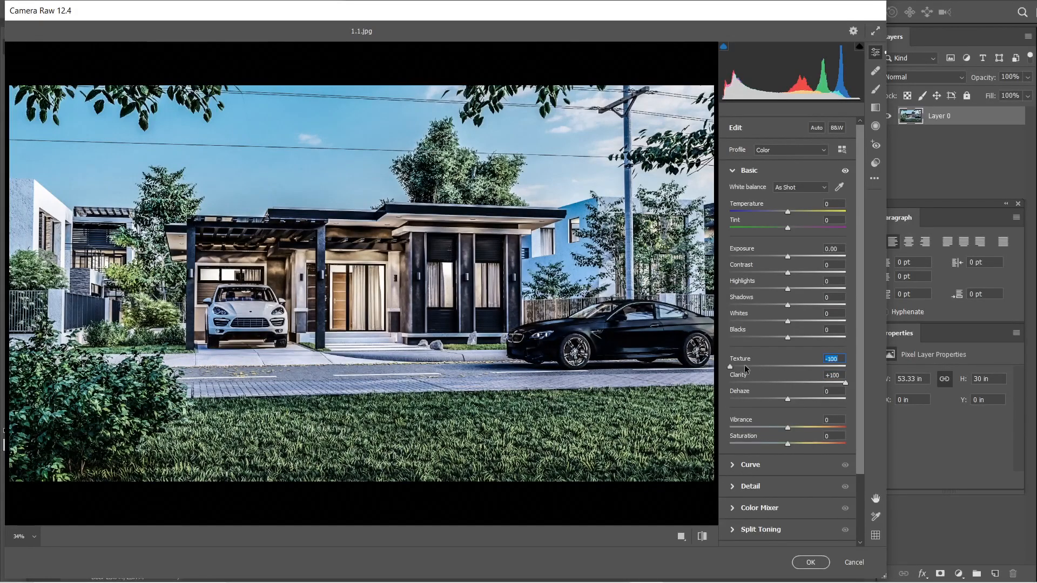
pyautogui.moveTo(787, 427); pyautogui.dragTo(799, 430)
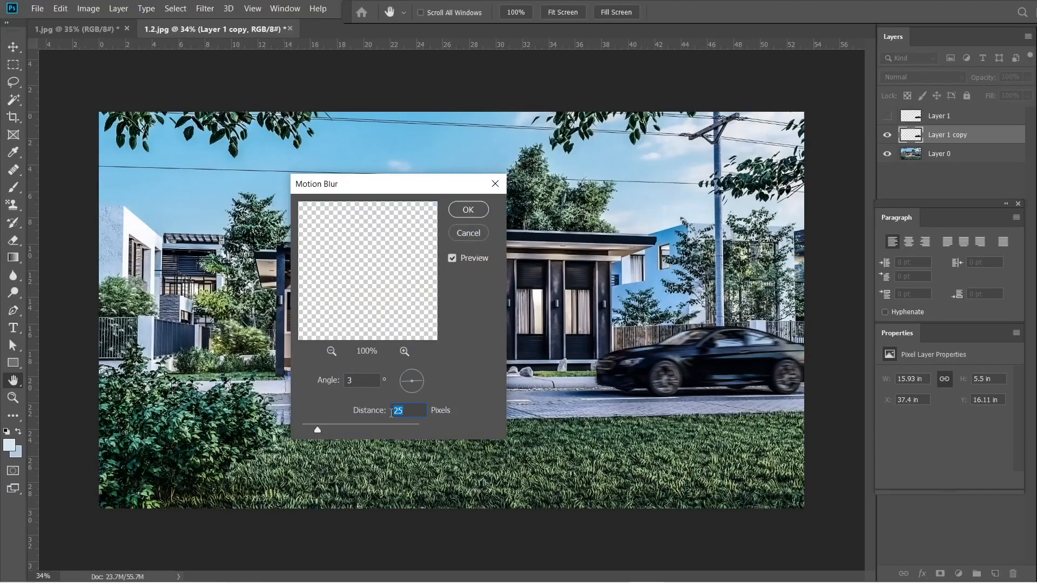
# Apply a Motion Blur with a 60-pixel distance at 3° to the car on Layer 1 copy.
pyautogui.write('0')
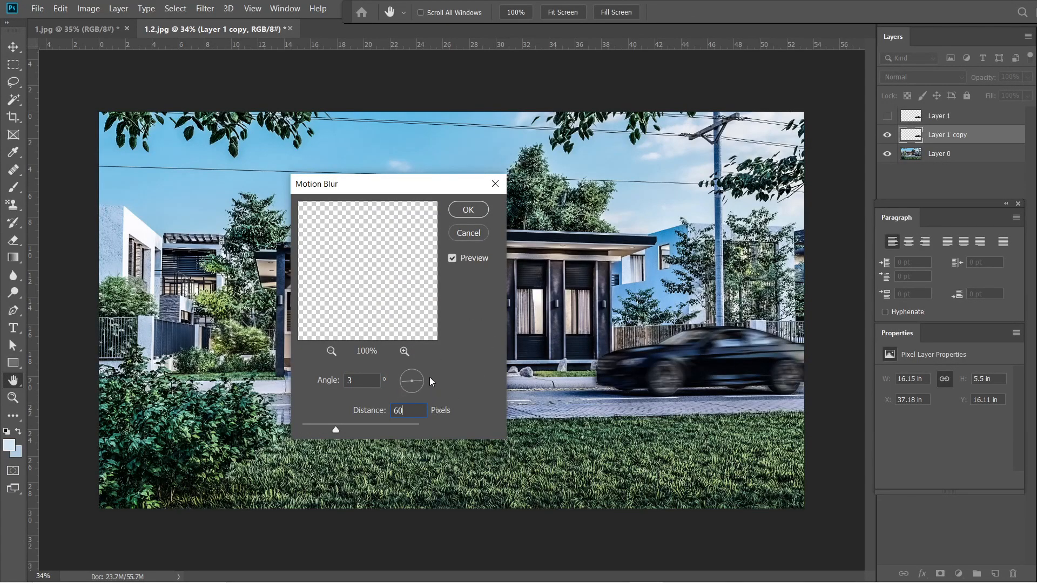
pyautogui.click(471, 214)
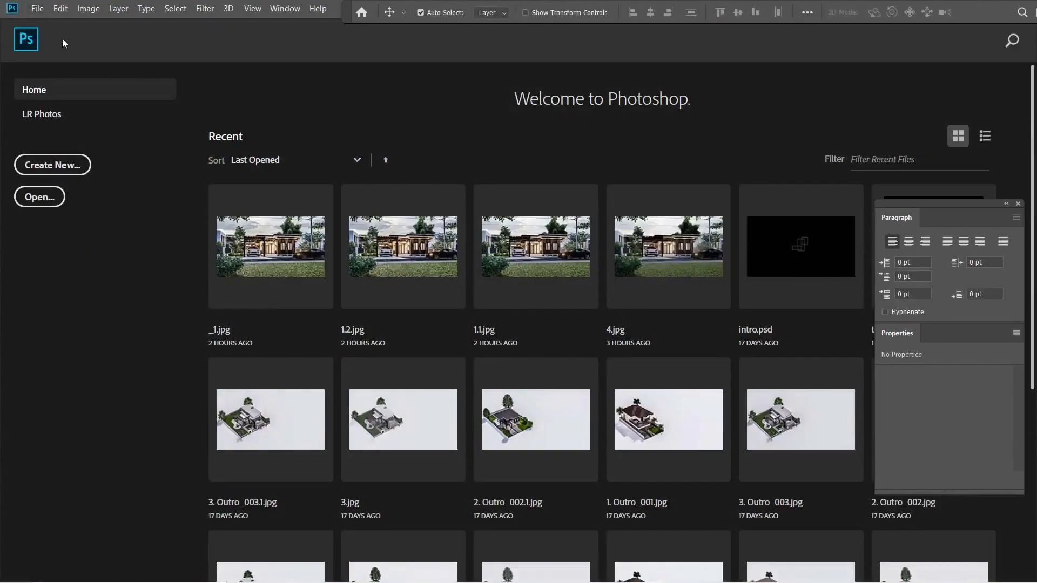
# Open 1.jpg from the Renders folder and arrange the Properties panel directly beneath the Paragraph panel.
pyautogui.click(42, 12)
pyautogui.press('Escape')
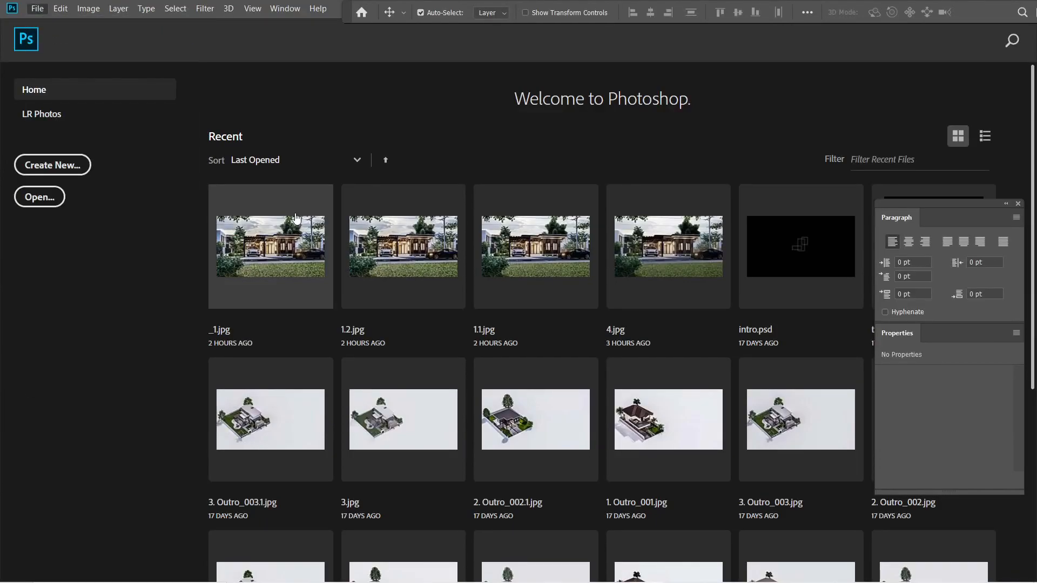
pyautogui.hotkey('ctrl', 'o')
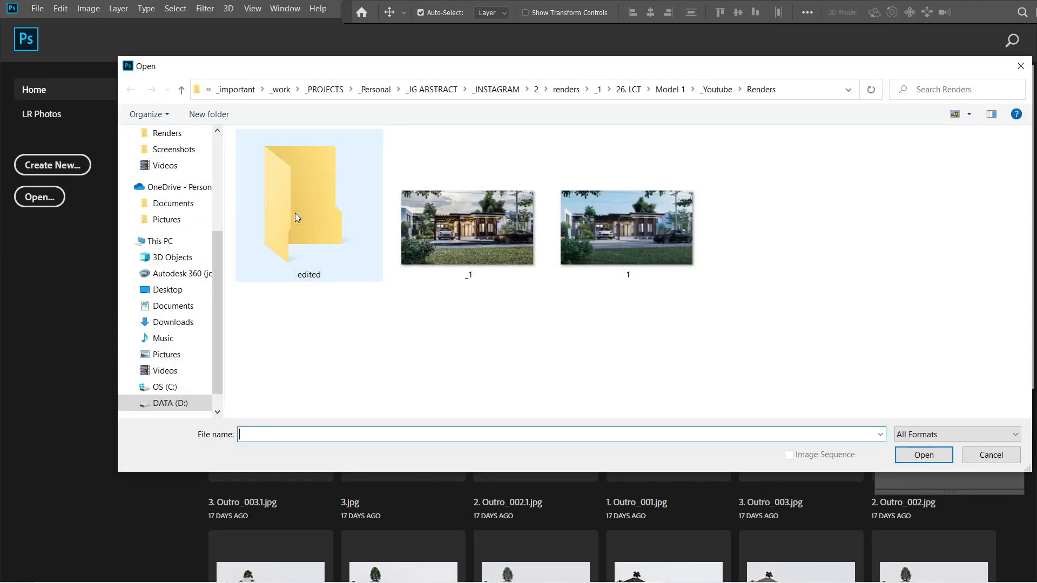
pyautogui.doubleClick(654, 238)
pyautogui.moveTo(941, 330); pyautogui.dragTo(940, 402)
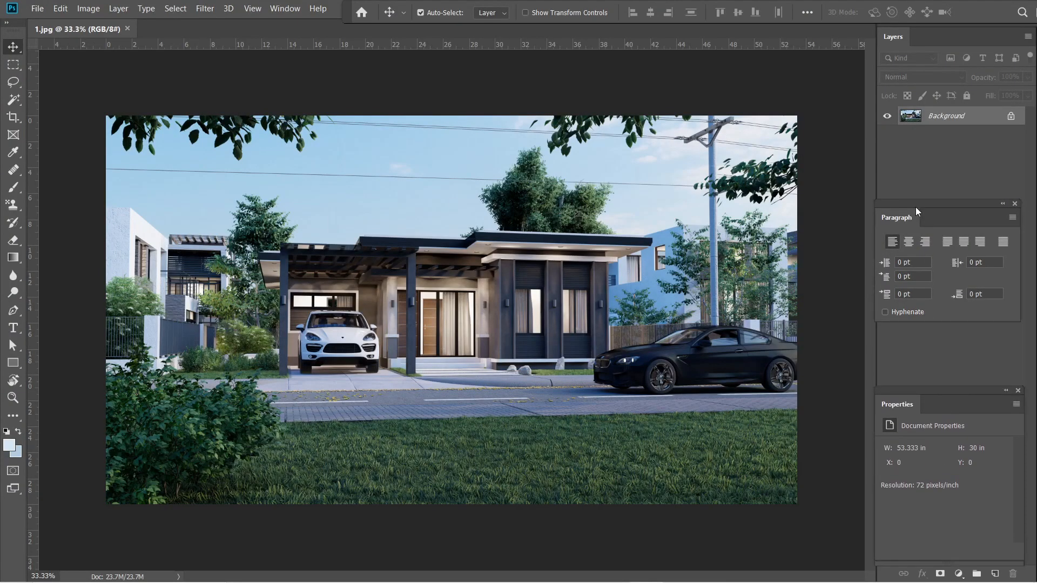
pyautogui.moveTo(933, 391); pyautogui.dragTo(929, 339)
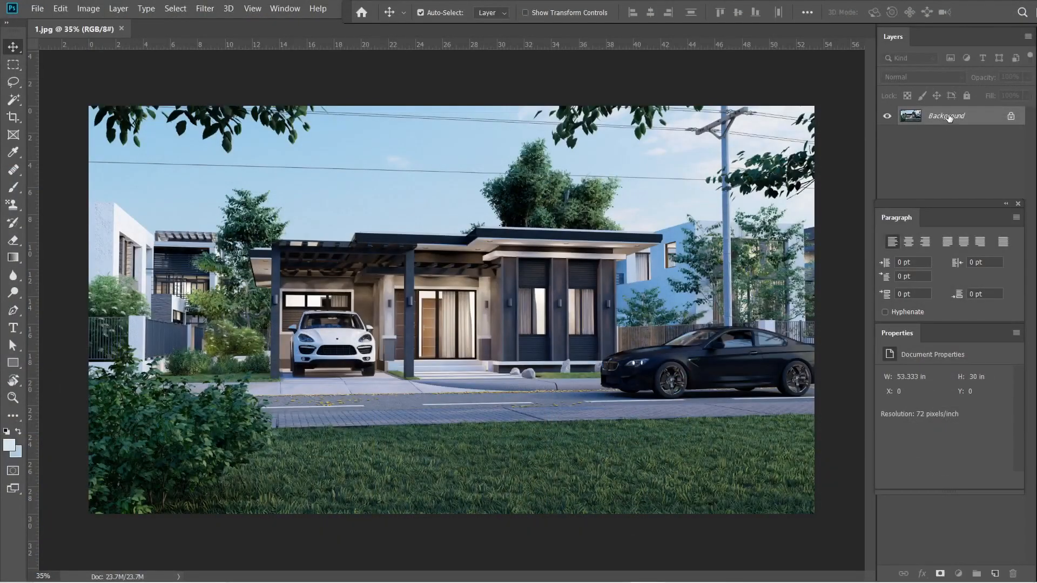
# Convert the locked Background into an editable Layer 0 and apply the automatic tone correction in Camera Raw.
pyautogui.doubleClick(948, 117)
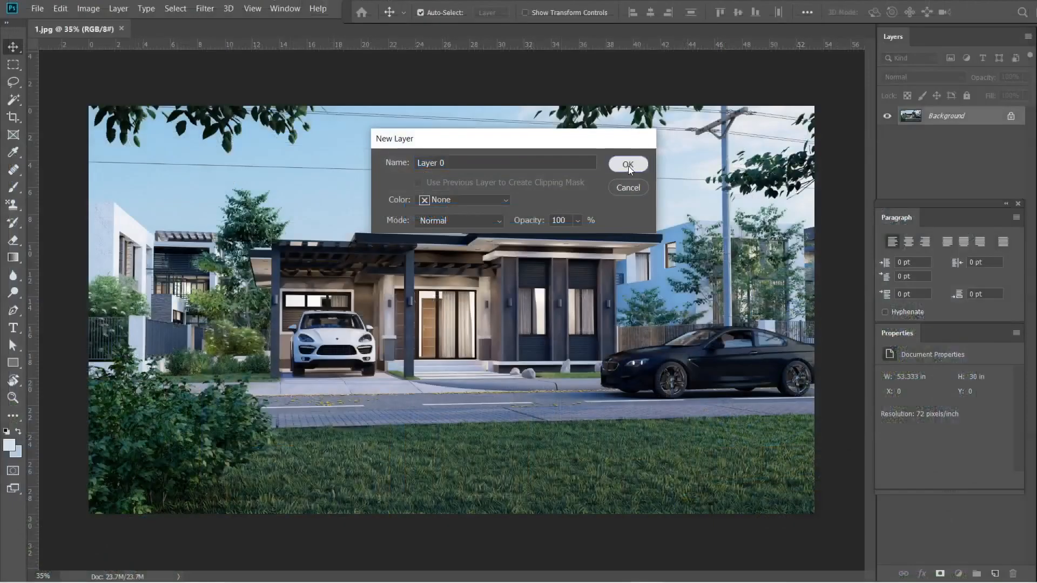
pyautogui.click(696, 219)
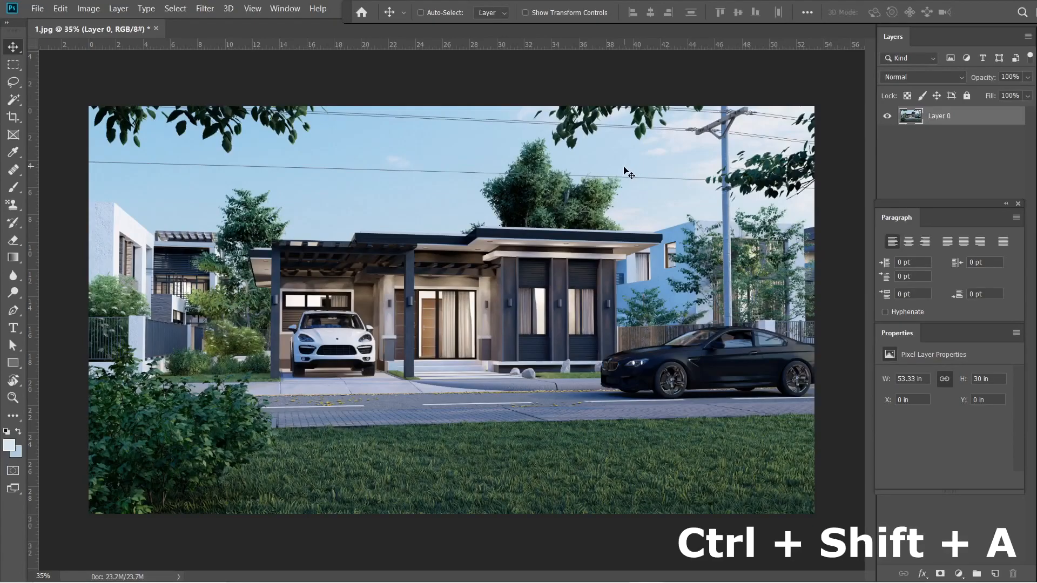
pyautogui.hotkey('ctrl', 'shift', 'a')
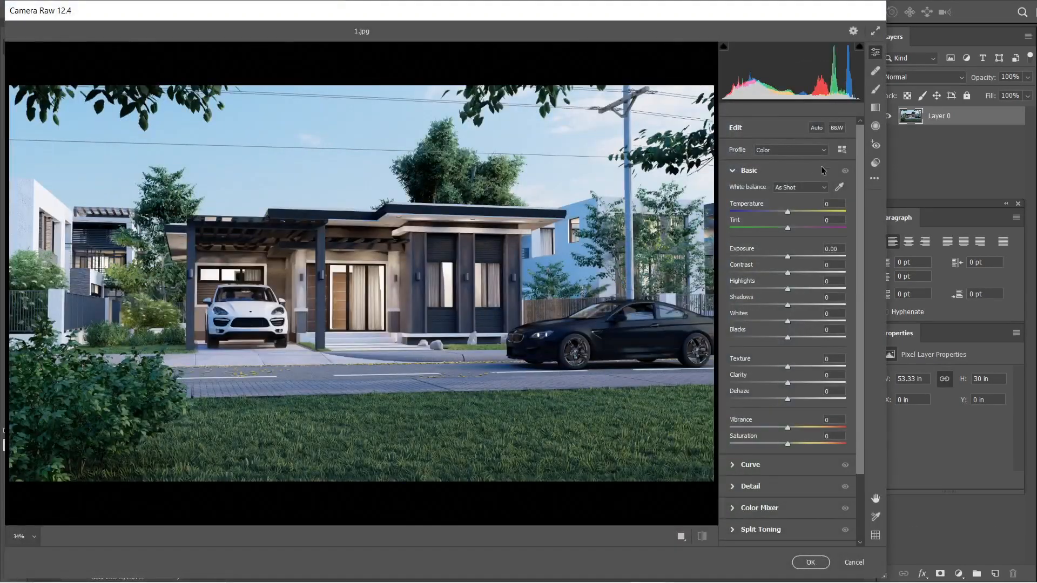
pyautogui.click(816, 128)
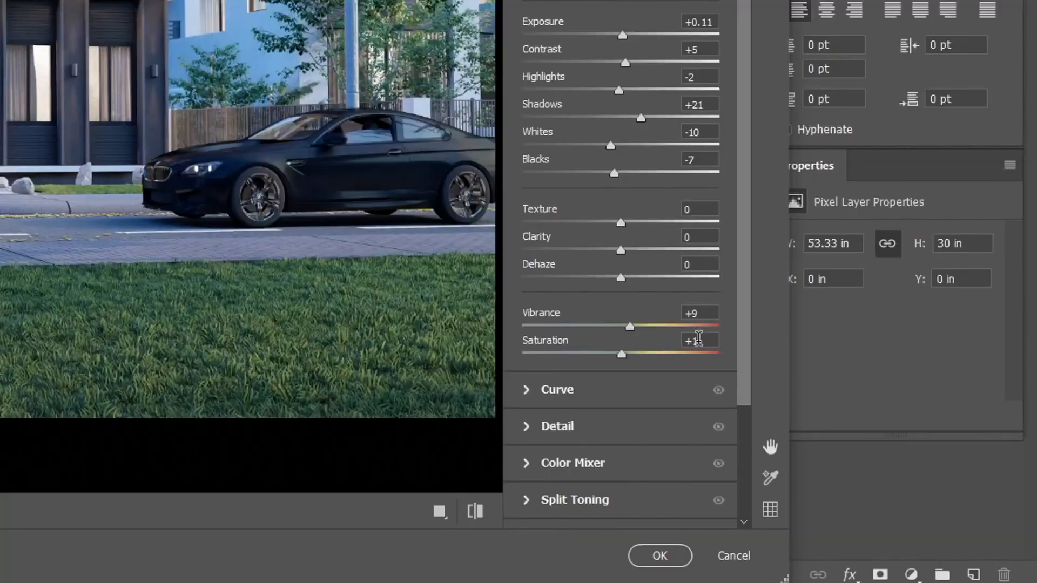
# Set Saturation and Vibrance to +3, Dehaze to +25, and Clarity and Texture to +50.
pyautogui.moveTo(700, 339); pyautogui.dragTo(618, 349)
pyautogui.write('3')
pyautogui.moveTo(702, 310); pyautogui.dragTo(622, 328)
pyautogui.write('3')
pyautogui.moveTo(700, 264); pyautogui.dragTo(627, 274)
pyautogui.write('25')
pyautogui.moveTo(701, 237); pyautogui.dragTo(633, 248)
pyautogui.write('50')
pyautogui.moveTo(697, 210); pyautogui.dragTo(637, 225)
pyautogui.write('50')
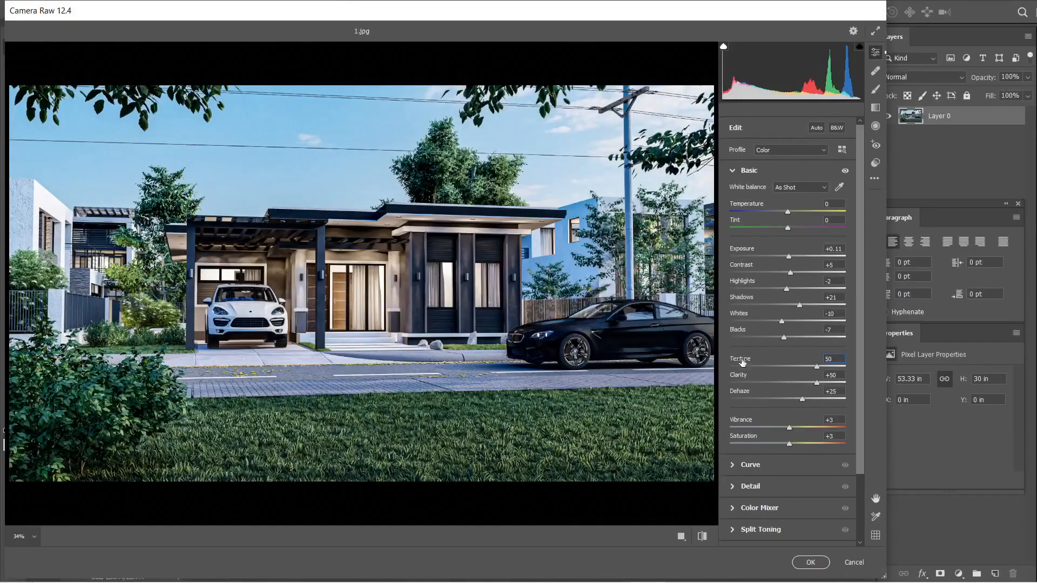
# Set the Blacks to +29 and the Whites to -17 in the Camera Raw adjustments.
pyautogui.moveTo(784, 337); pyautogui.dragTo(812, 357)
pyautogui.moveTo(585, 436); pyautogui.dragTo(566, 436)
pyautogui.click(555, 318)
pyautogui.moveTo(515, 354); pyautogui.dragTo(606, 483)
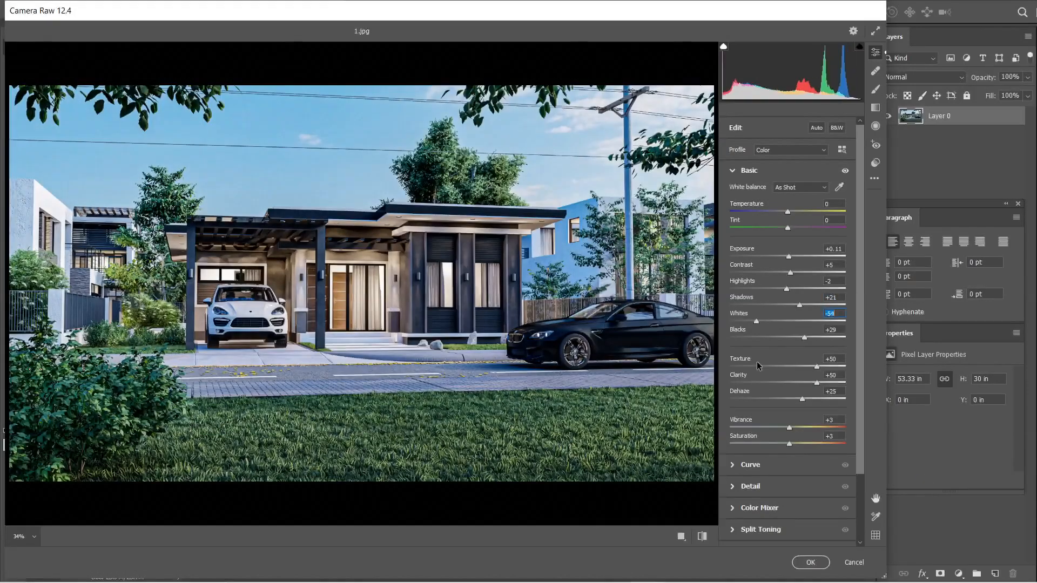
pyautogui.moveTo(822, 382); pyautogui.dragTo(778, 391)
# Set the Highlights to +8 and the Contrast to -1, then apply the Camera Raw adjustments to Layer 0.
pyautogui.moveTo(787, 289); pyautogui.dragTo(780, 336)
pyautogui.moveTo(790, 272); pyautogui.dragTo(792, 275)
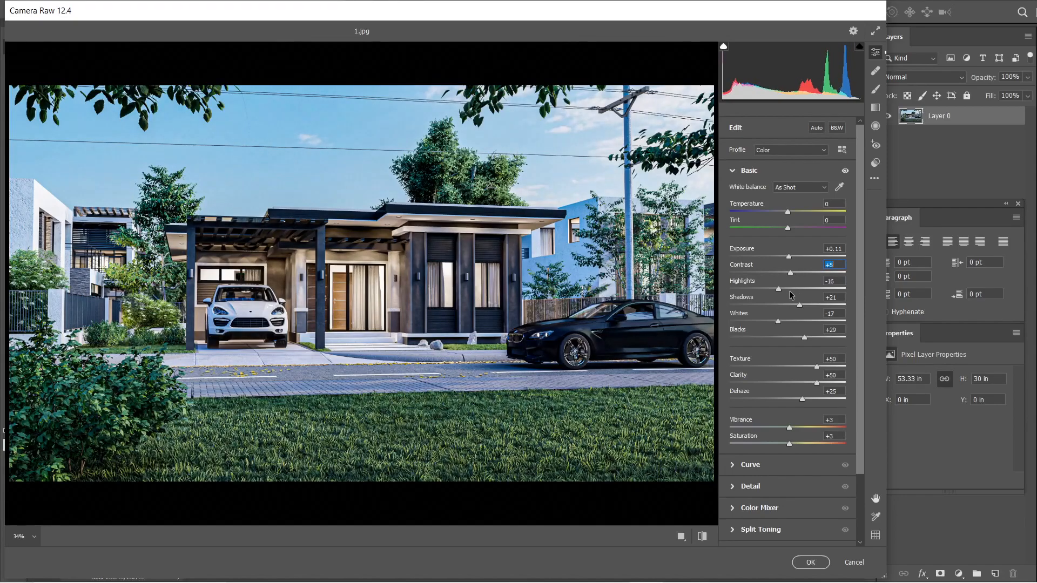
pyautogui.moveTo(793, 313); pyautogui.dragTo(788, 314)
pyautogui.click(791, 289)
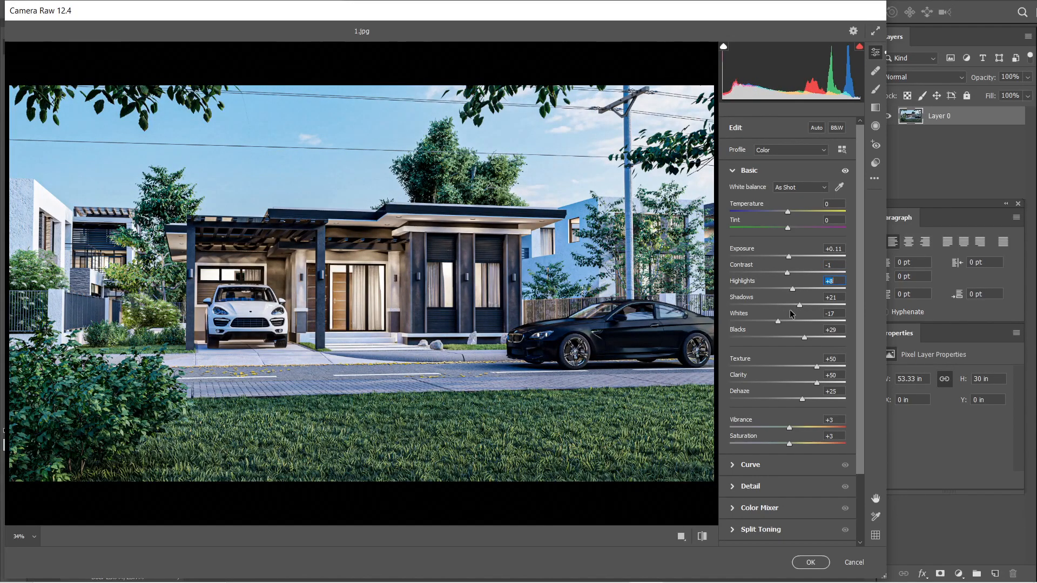
pyautogui.click(804, 562)
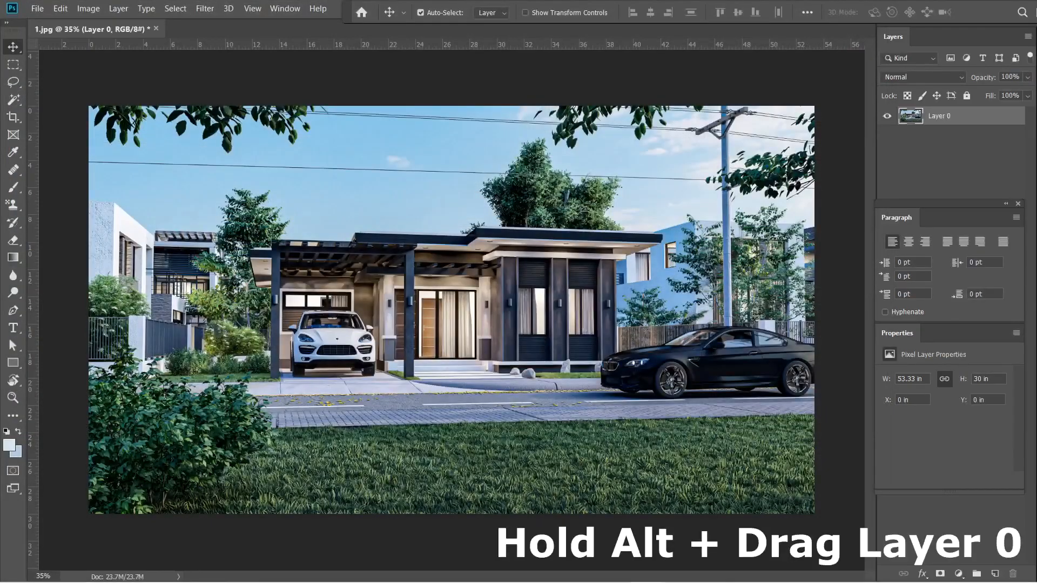
# Duplicate Layer 0 and blend the copy in Soft Light mode at 25% opacity.
pyautogui.moveTo(950, 116)
pyautogui.keyDown('alt'); pyautogui.mouseDown()
pyautogui.moveTo(950, 139)
pyautogui.moveTo(946, 114)
pyautogui.moveTo(947, 127)
pyautogui.mouseUp(); pyautogui.keyUp('alt')
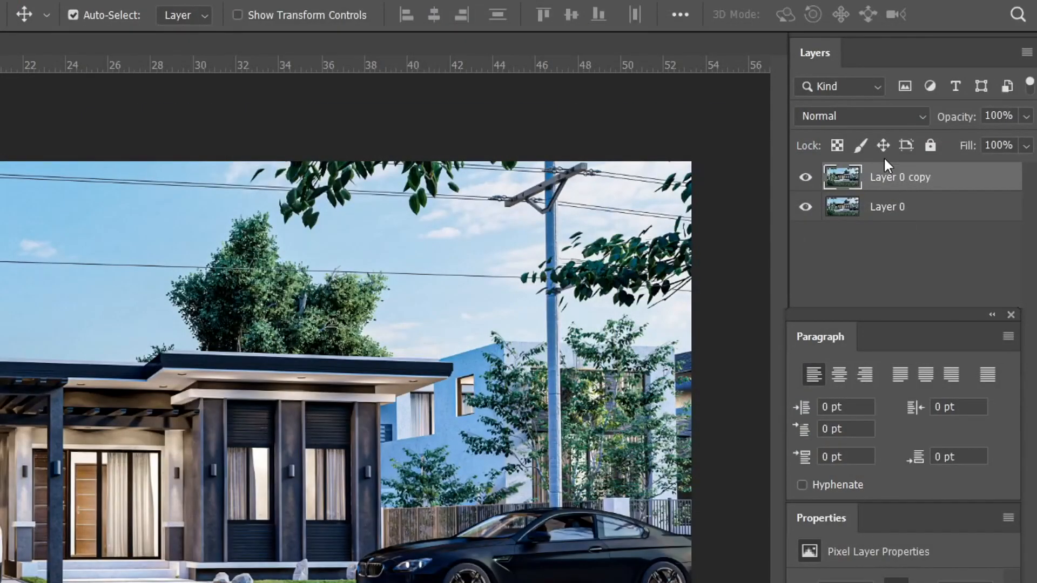
pyautogui.click(893, 122)
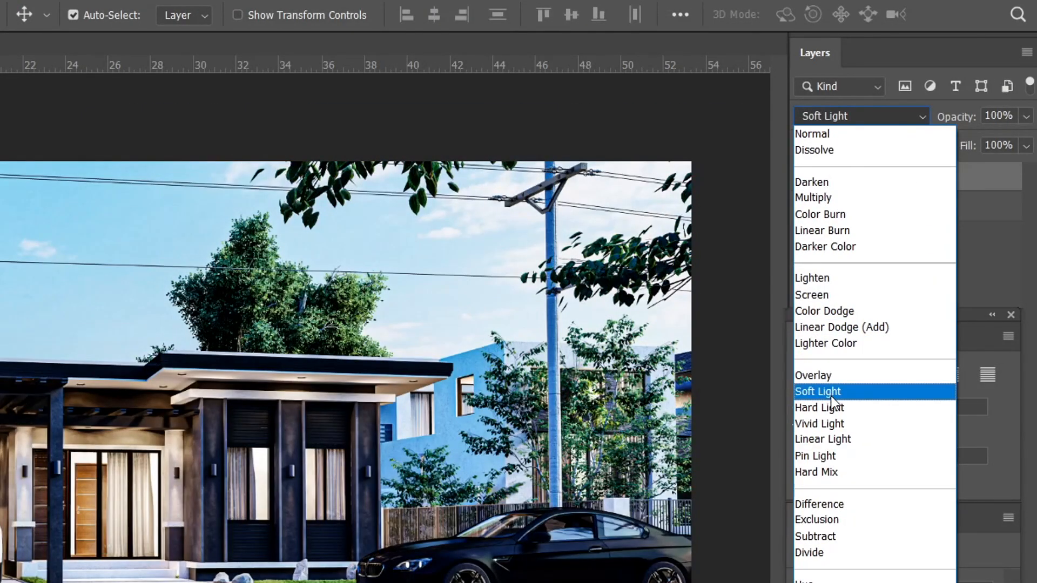
pyautogui.click(864, 391)
pyautogui.click(1025, 116)
pyautogui.moveTo(975, 141); pyautogui.dragTo(953, 177)
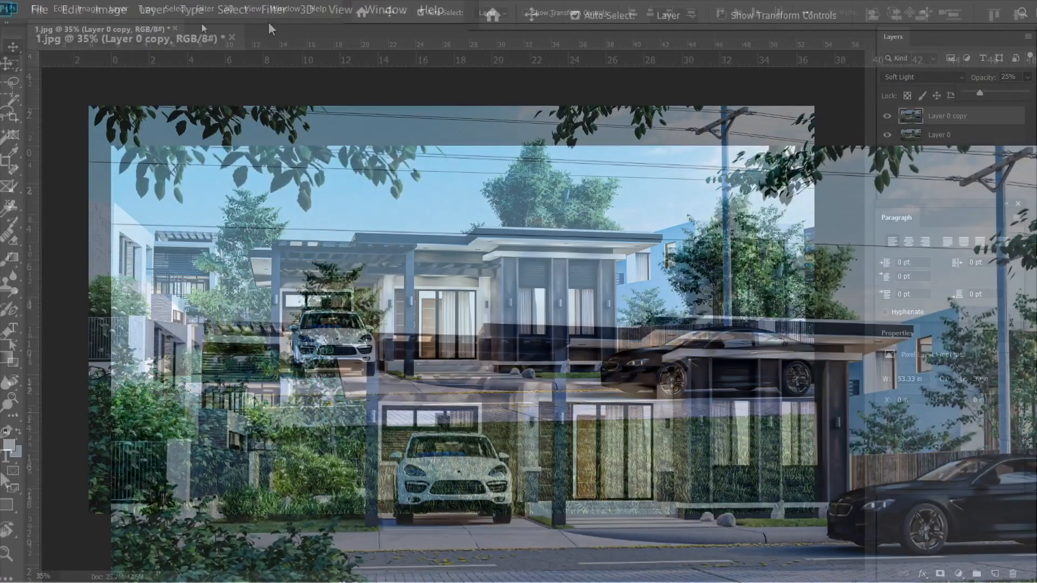
# Apply a Gaussian Blur with a 5-pixel radius to Layer 0 copy and compare the image with and without it.
pyautogui.click(154, 8)
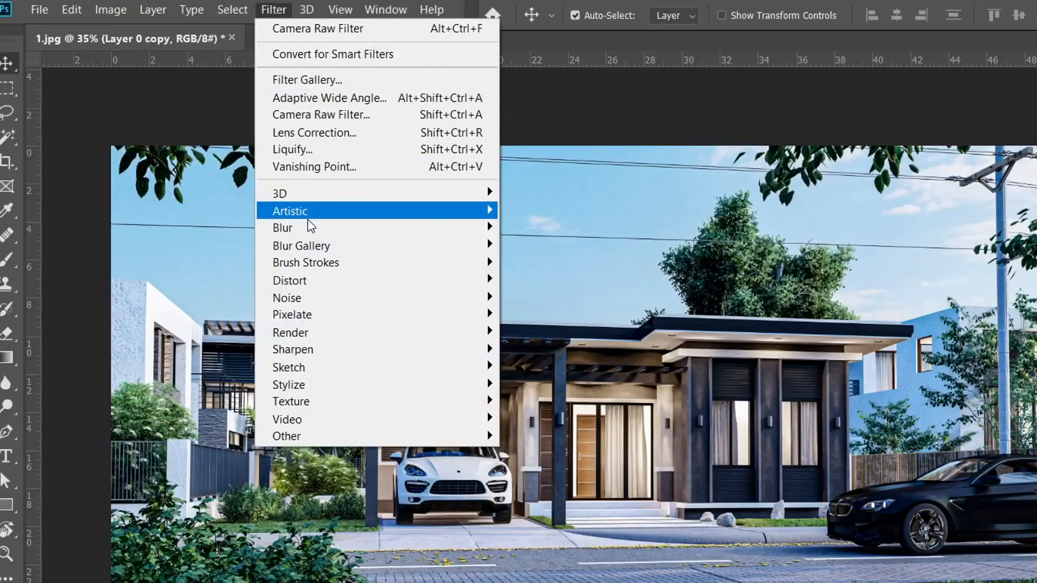
pyautogui.moveTo(313, 229)
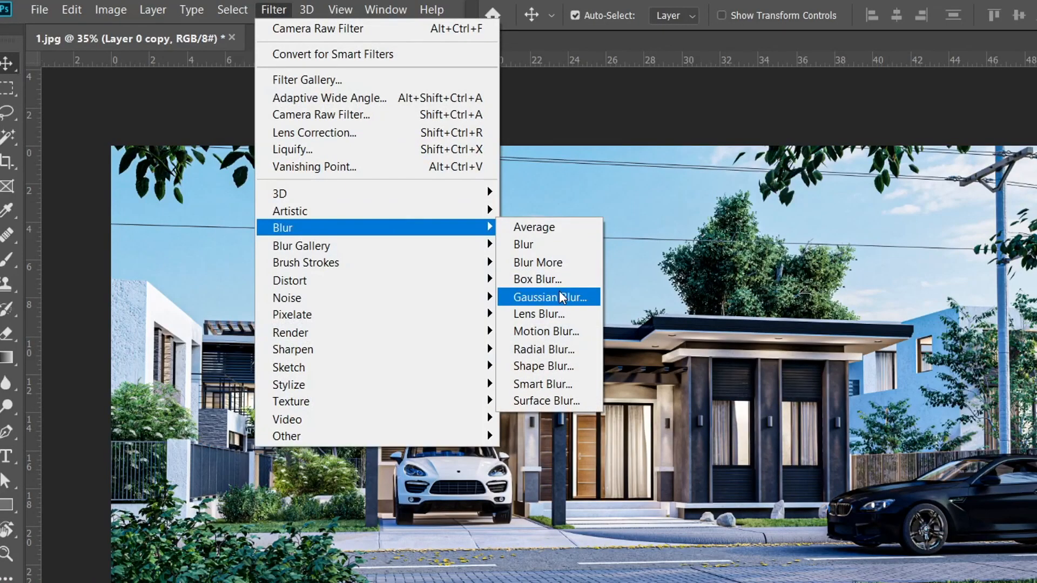
pyautogui.click(559, 291)
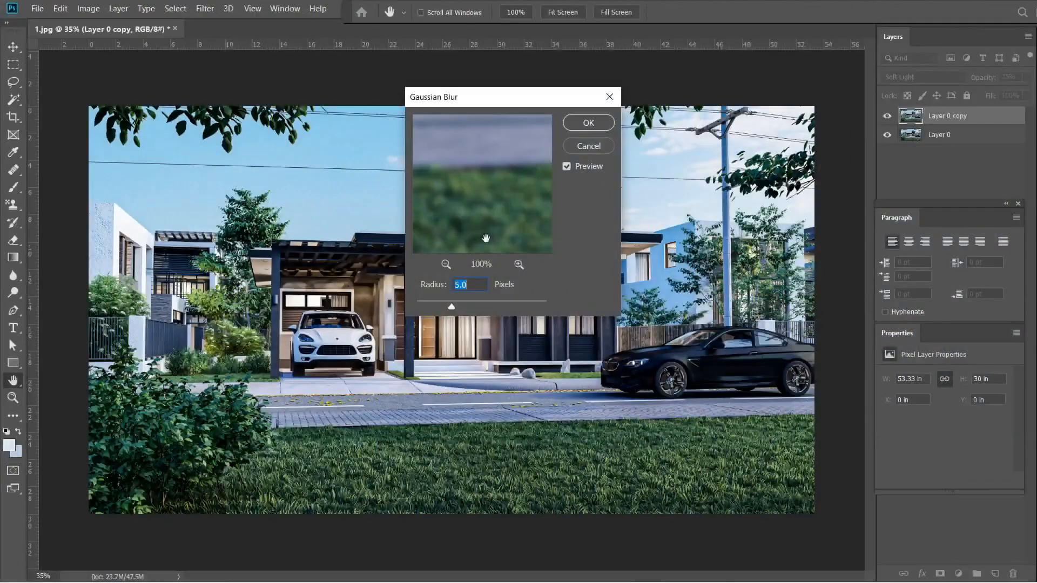
pyautogui.click(599, 124)
pyautogui.click(890, 120)
pyautogui.click(890, 119)
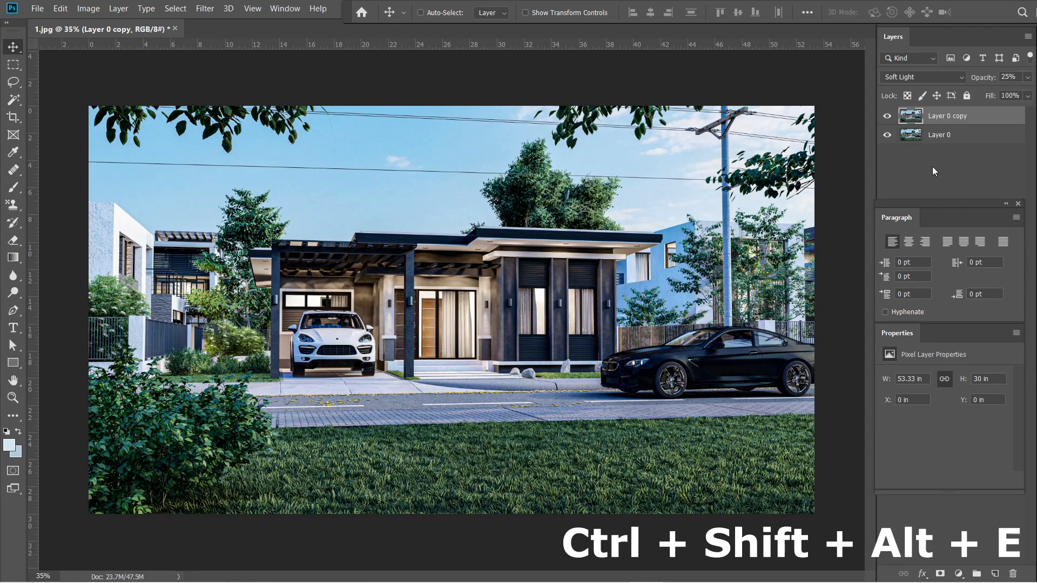
# Stamp all visible layers into a new top layer and desaturate it.
pyautogui.hotkey('ctrl', 'shift', 'alt', 'e')
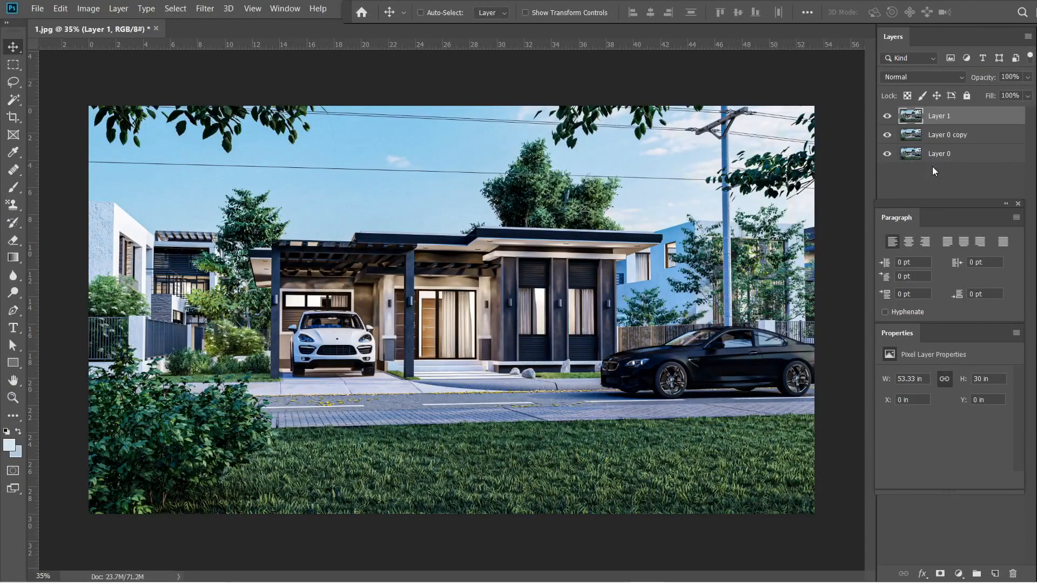
pyautogui.hotkey('ctrl', 'shift', 'u')
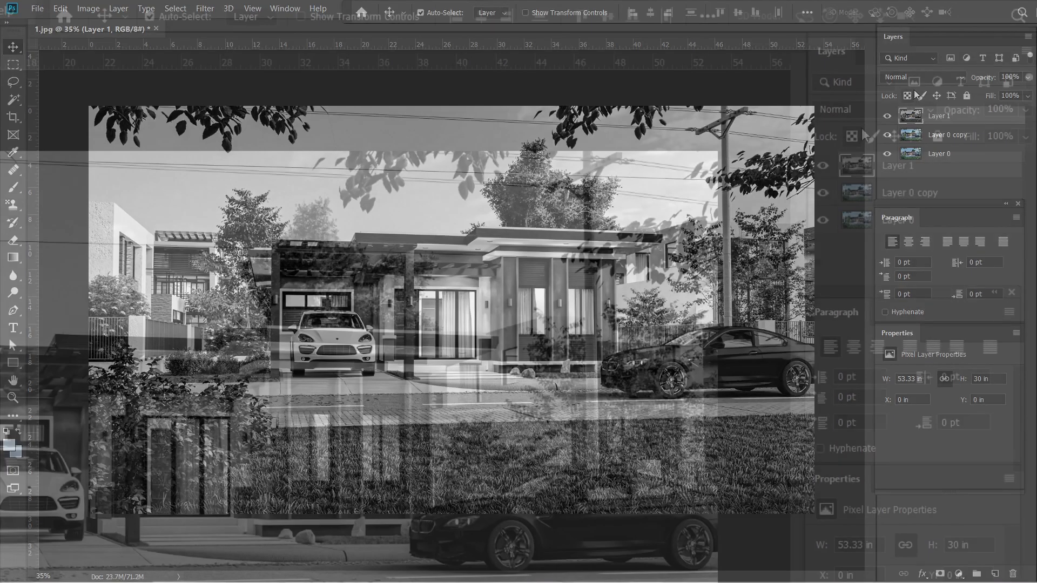
# Set the blend mode of the desaturated Layer 1 to Overlay.
pyautogui.click(922, 77)
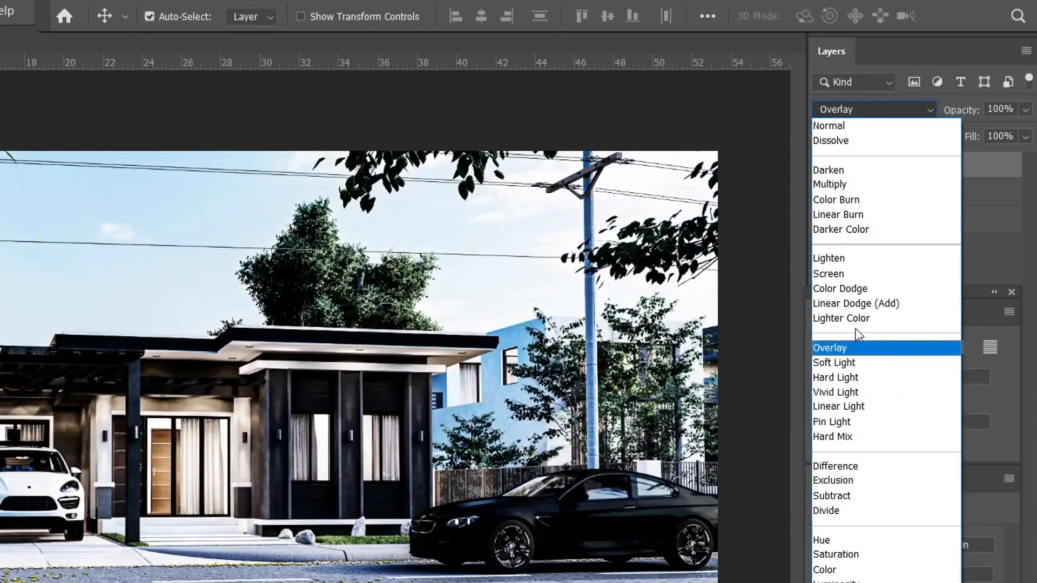
pyautogui.click(860, 348)
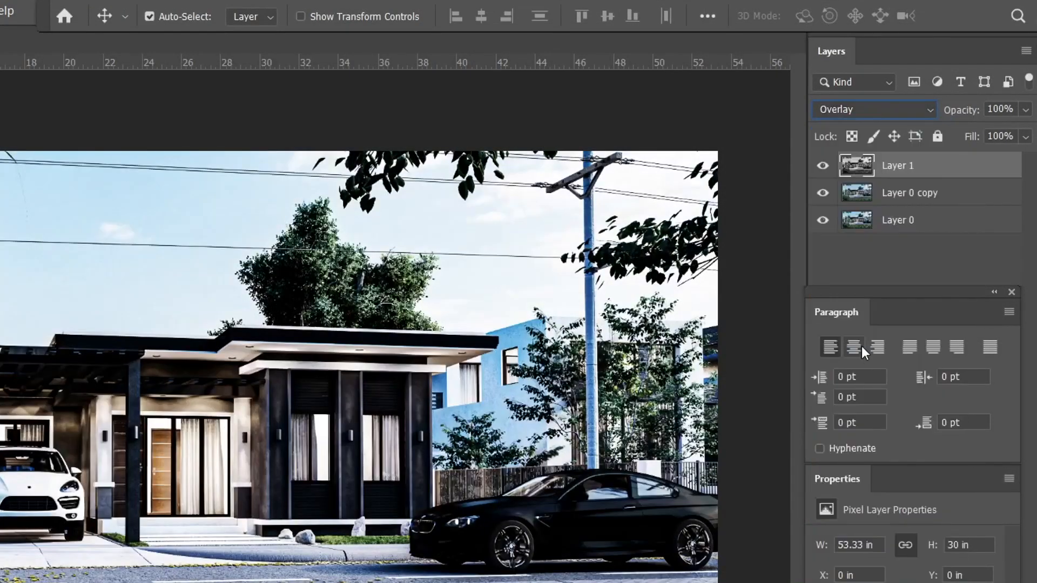
# Set Layer 1's opacity to 25% and apply a High Pass filter with a 10-pixel radius to it.
pyautogui.click(1025, 110)
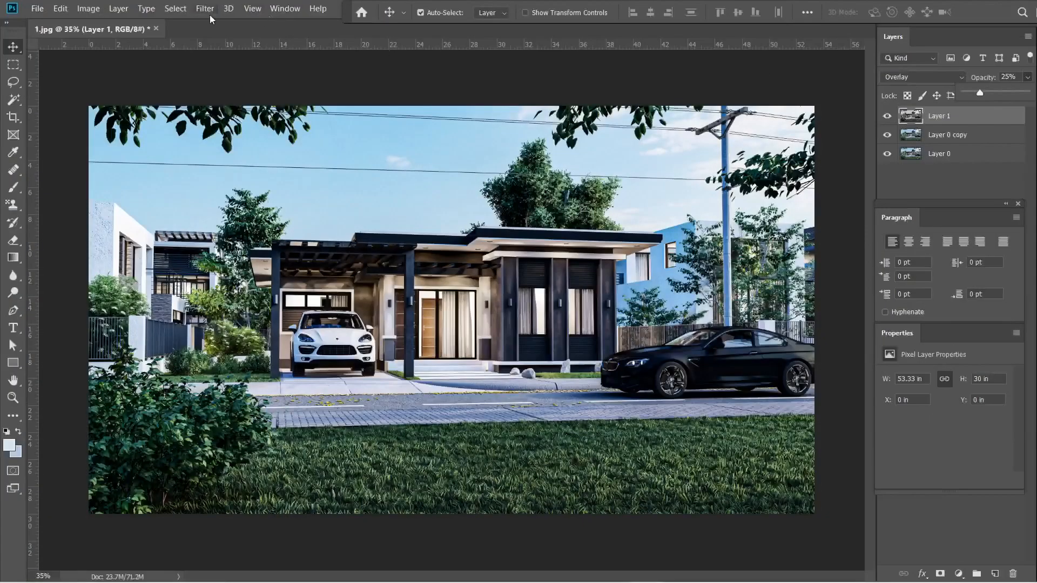
pyautogui.click(205, 8)
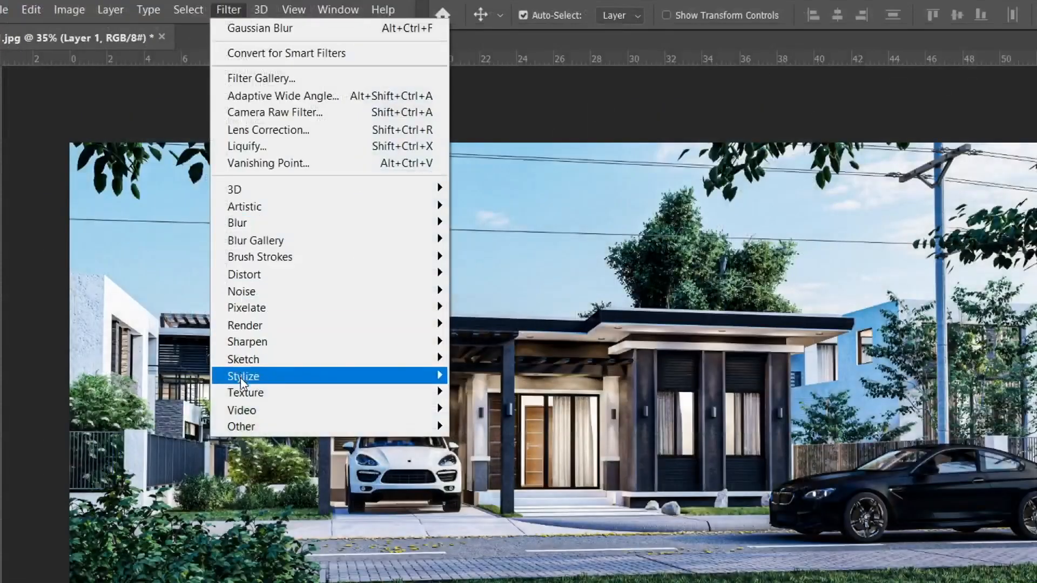
pyautogui.moveTo(250, 426)
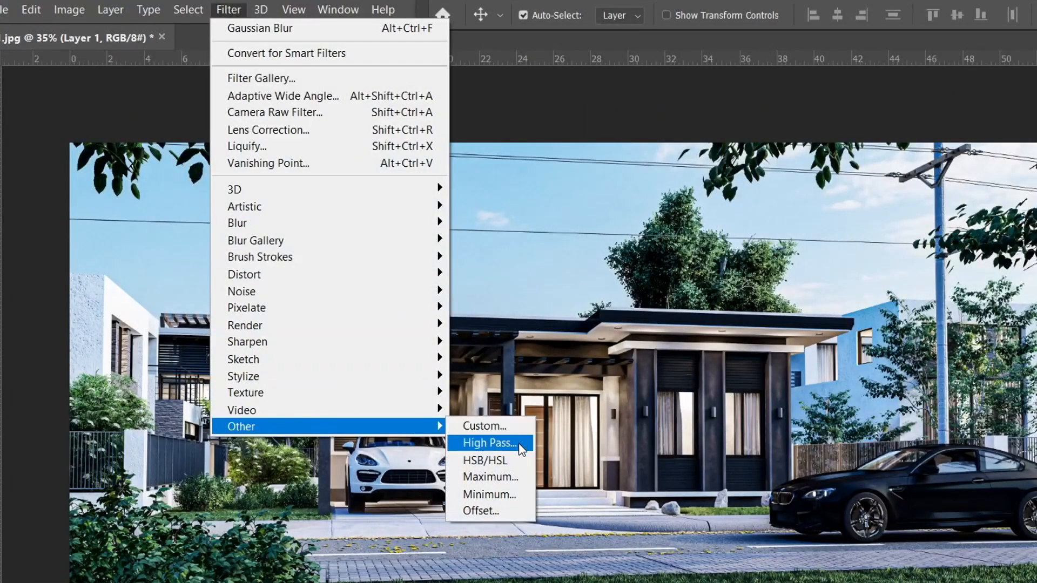
pyautogui.click(512, 443)
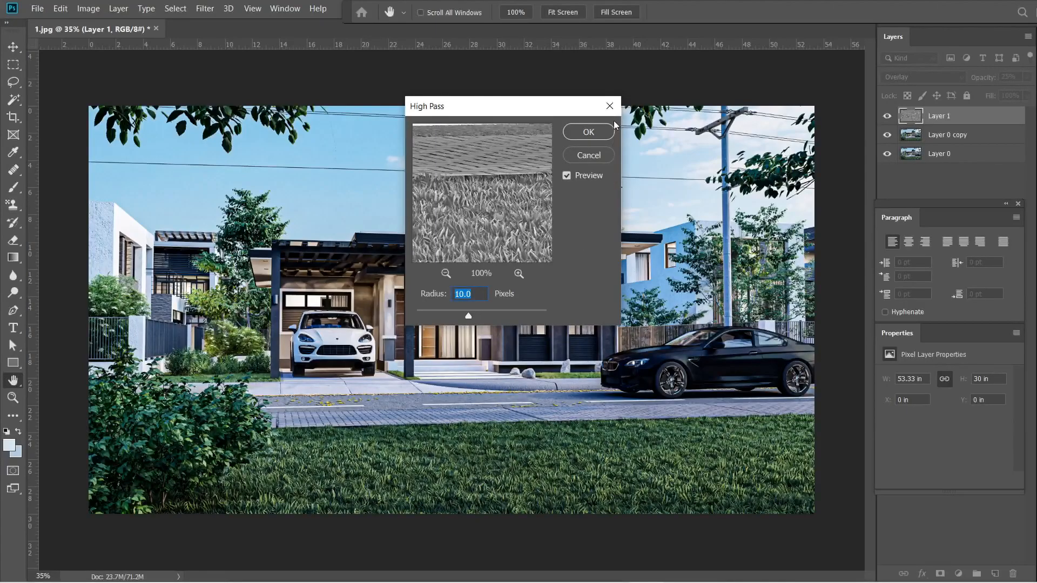
pyautogui.click(590, 132)
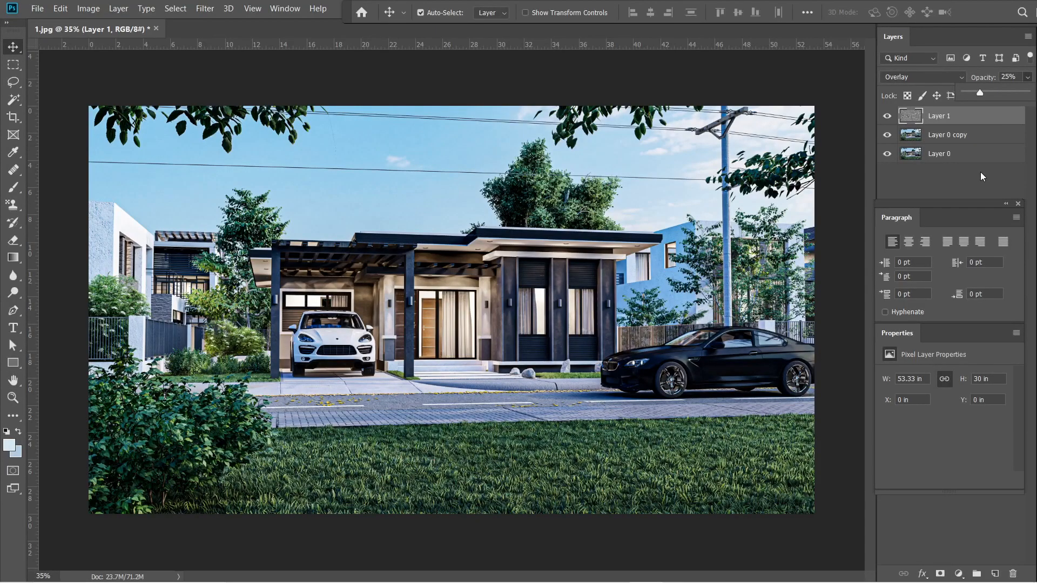
pyautogui.click(967, 182)
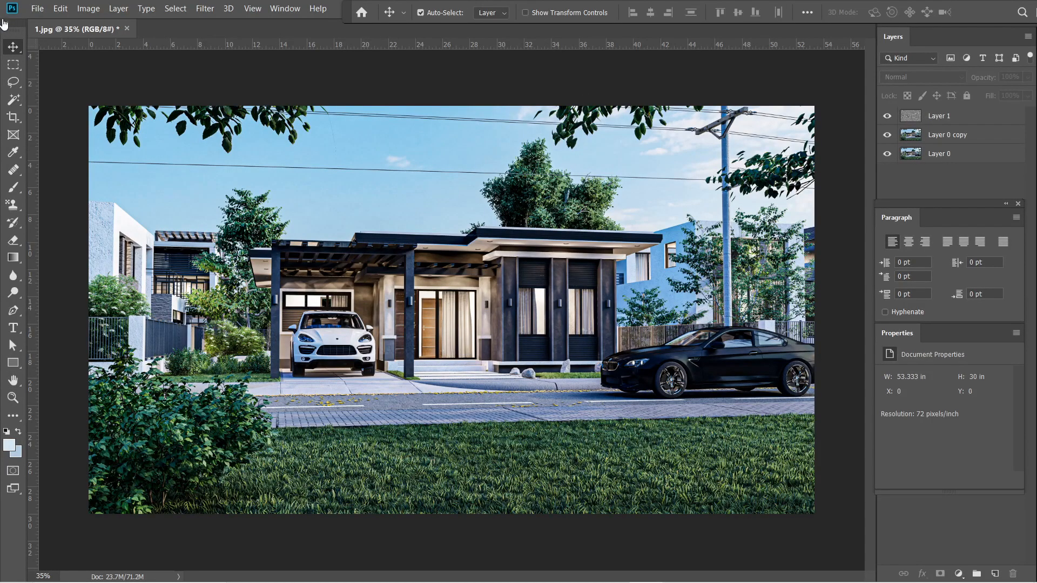
# Save the edited render as a maximum-quality JPEG named 1.1 in the Renders folder.
pyautogui.click(34, 11)
pyautogui.click(74, 152)
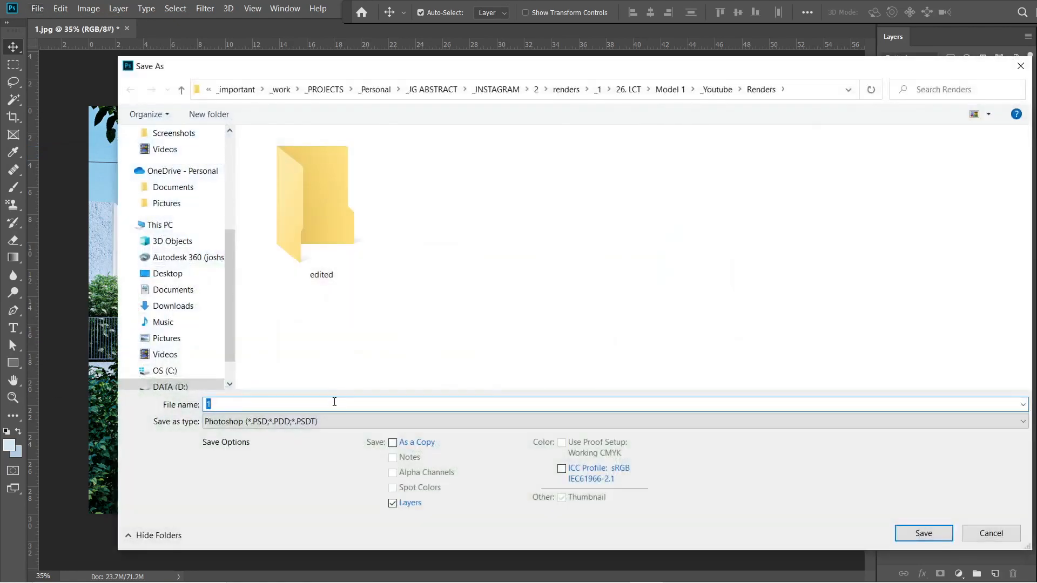
pyautogui.click(333, 421)
pyautogui.click(246, 278)
pyautogui.click(410, 404)
pyautogui.write('12')
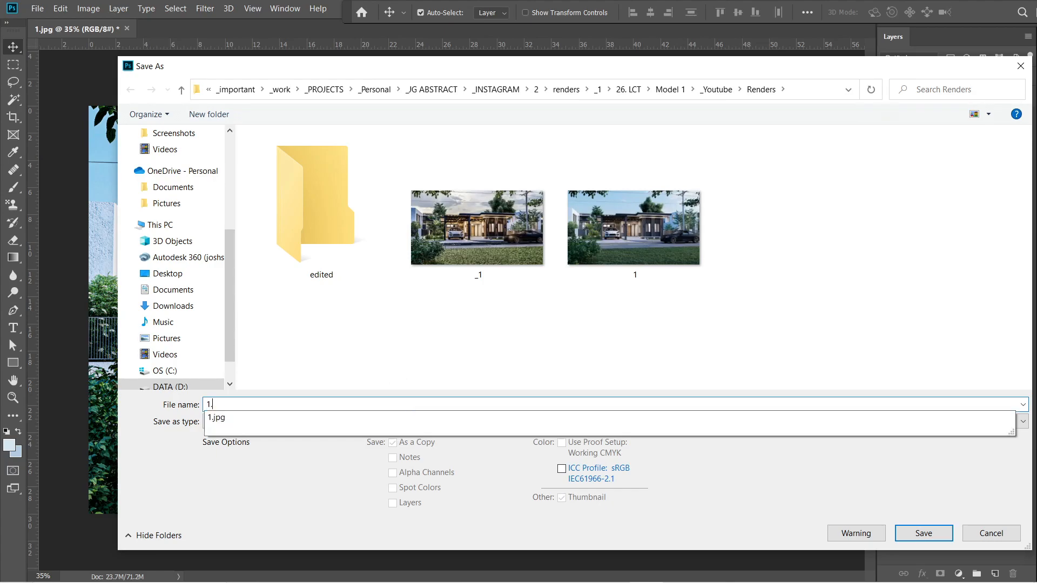
pyautogui.press('BackSpace')
pyautogui.write('1')
pyautogui.press('Return')
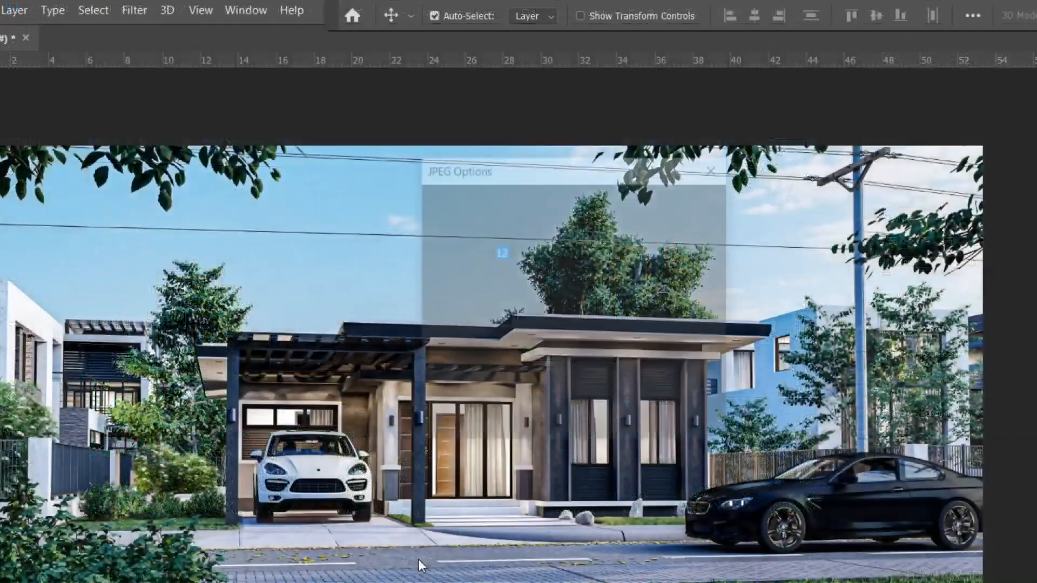
pyautogui.click(672, 193)
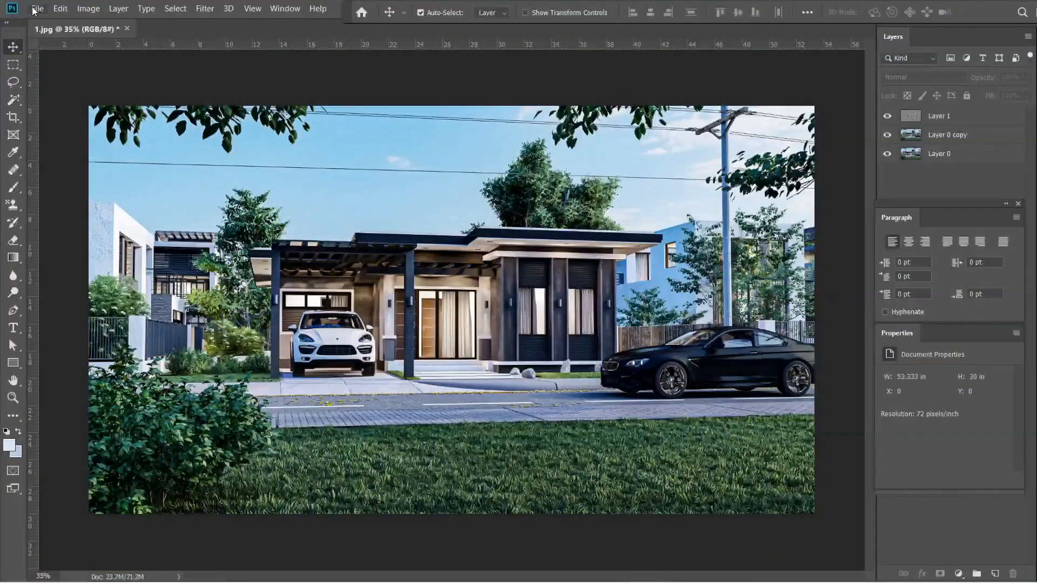
# Open 1.1.jpg from the Renders folder and convert its locked background into the editable layer Layer 0.
pyautogui.click(37, 9)
pyautogui.click(63, 36)
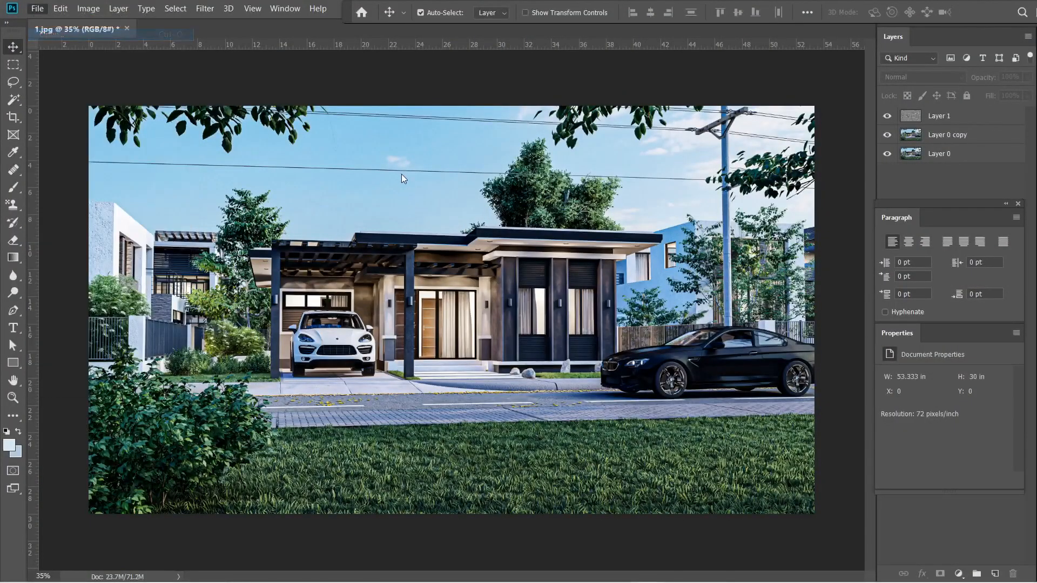
pyautogui.doubleClick(662, 237)
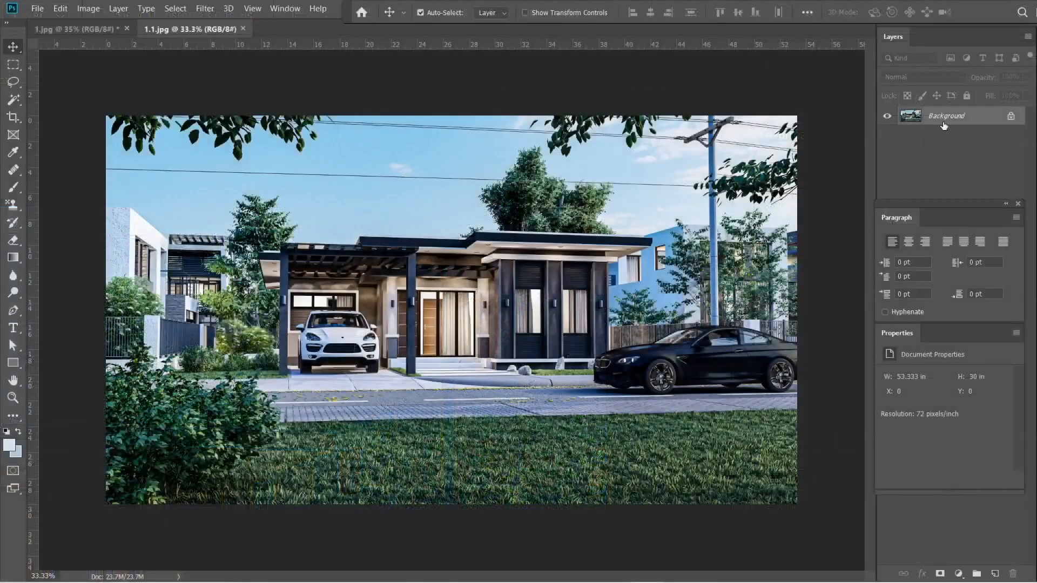
pyautogui.doubleClick(882, 218)
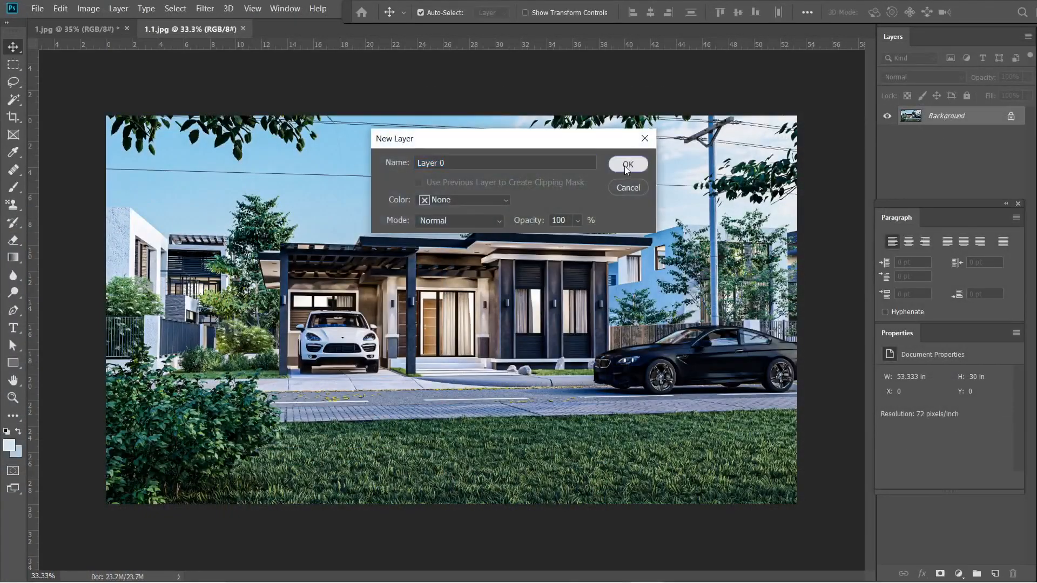
pyautogui.click(285, 297)
# In a Camera Raw filter on Layer 0, set Clarity to +100, Texture to -100, Vibrance to +9 and Saturation to +7.
pyautogui.hotkey('ctrl', 'shift', 'a')
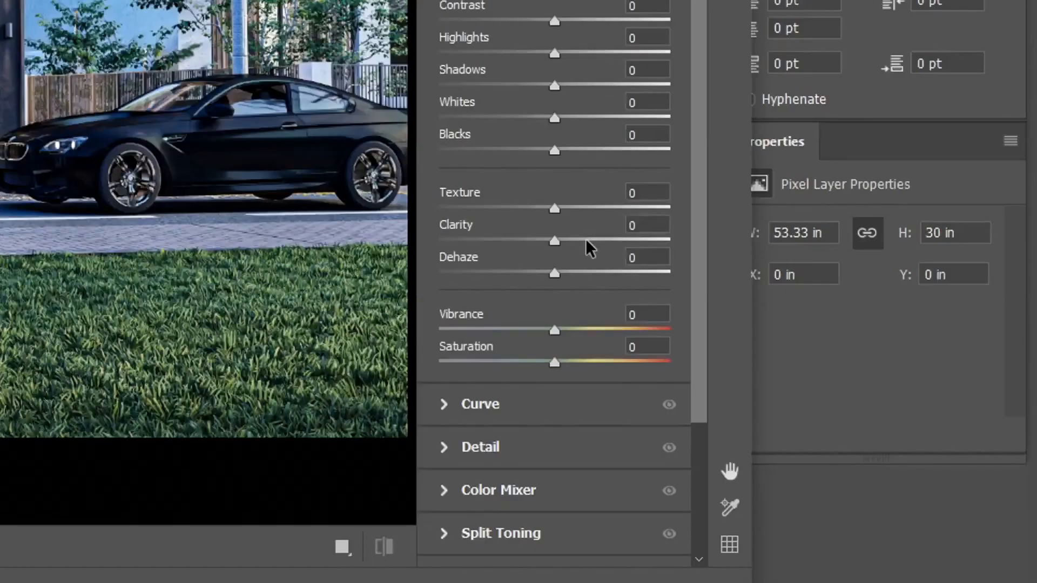
pyautogui.moveTo(800, 381); pyautogui.dragTo(884, 383)
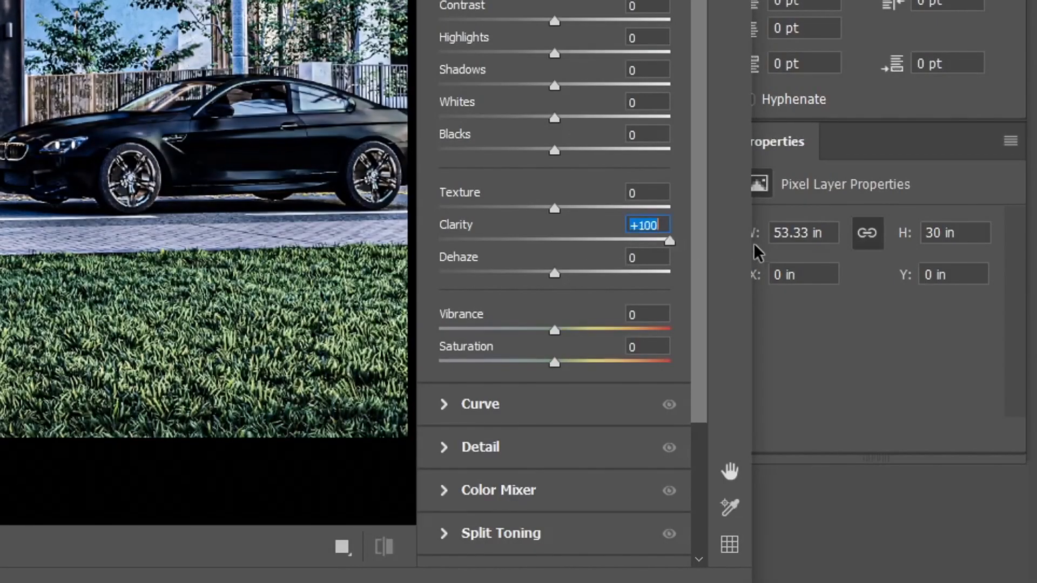
pyautogui.moveTo(555, 205); pyautogui.dragTo(99, 268)
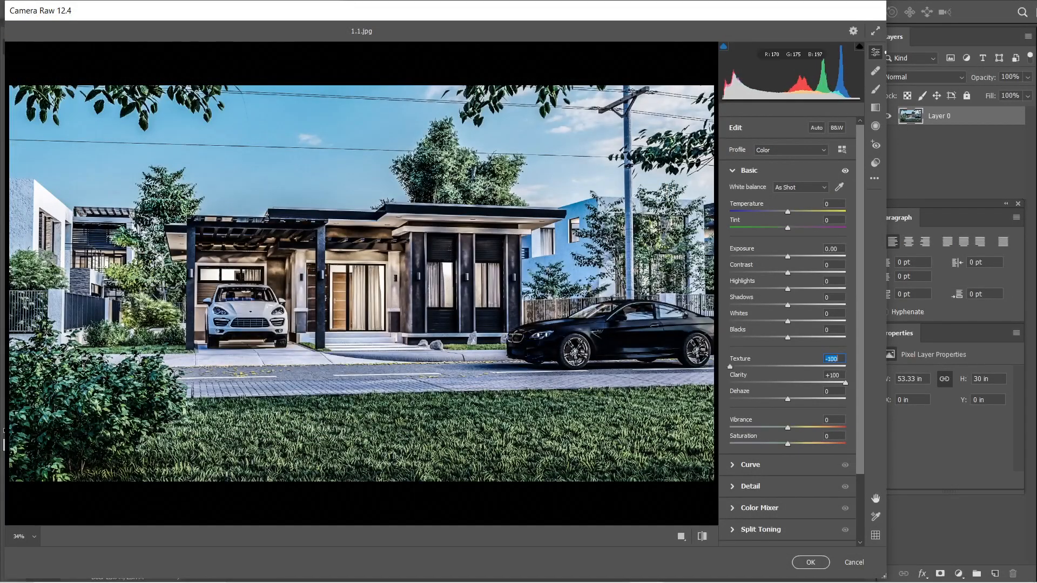
pyautogui.moveTo(788, 427); pyautogui.dragTo(794, 427)
pyautogui.moveTo(788, 443); pyautogui.dragTo(796, 443)
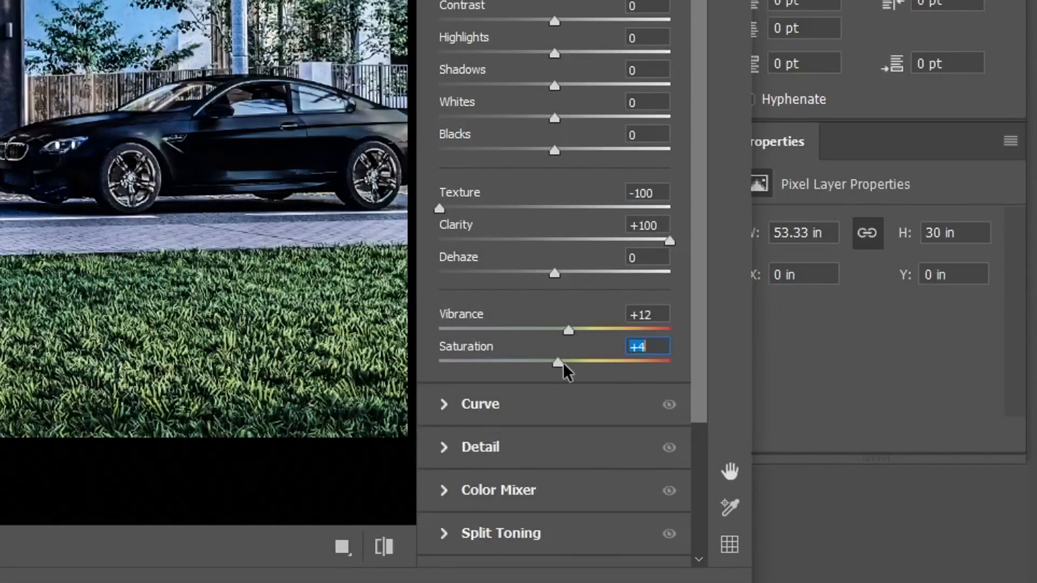
pyautogui.moveTo(562, 362); pyautogui.dragTo(567, 362)
pyautogui.click(569, 330)
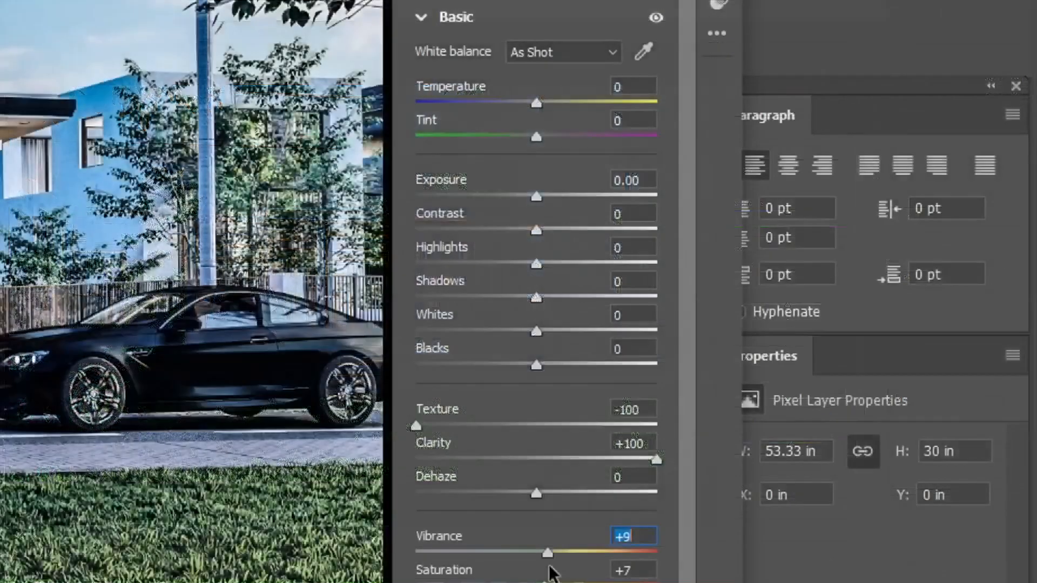
# Set Blacks to +15, Whites to -16, Shadows to +16, Highlights to +21 and Contrast to -7, and apply the Camera Raw adjustments.
pyautogui.moveTo(787, 337)
pyautogui.mouseDown()
pyautogui.moveTo(752, 337)
pyautogui.moveTo(776, 337)
pyautogui.mouseUp()
pyautogui.moveTo(514, 405); pyautogui.dragTo(588, 413)
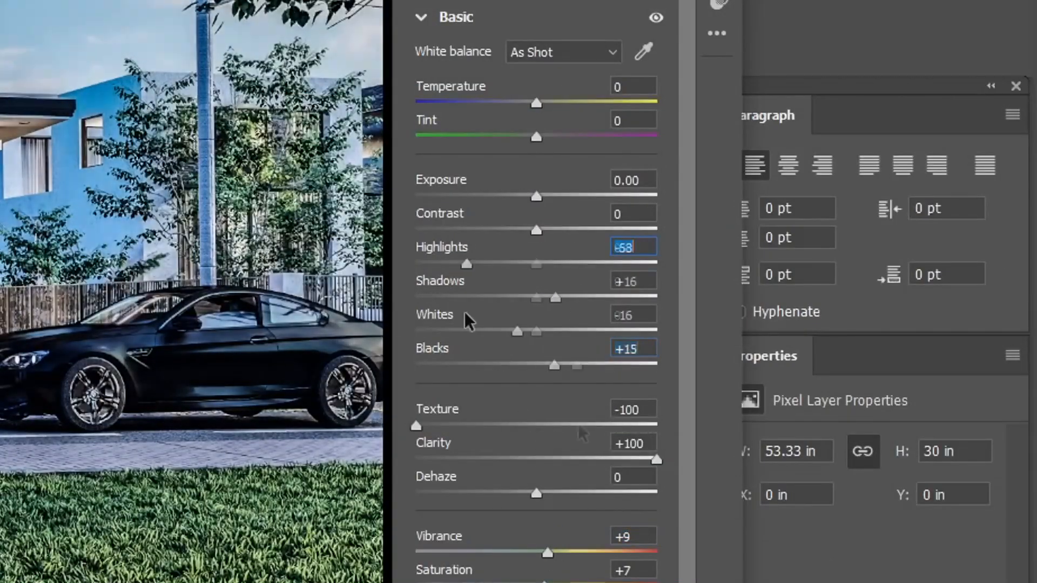
pyautogui.moveTo(465, 315); pyautogui.dragTo(562, 363)
pyautogui.moveTo(536, 229); pyautogui.dragTo(529, 354)
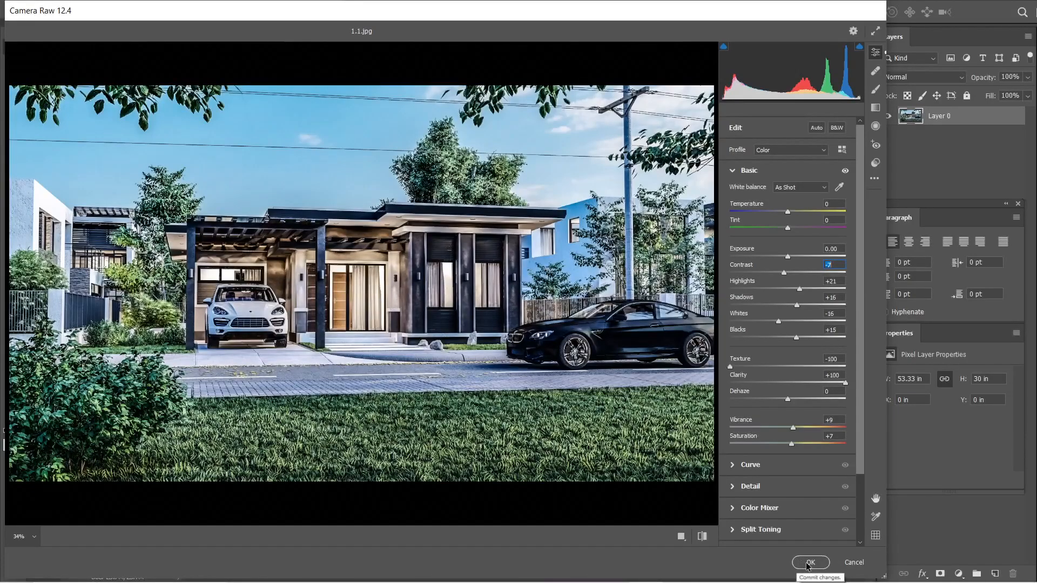
pyautogui.click(810, 562)
# Apply a second Camera Raw pass to Layer 0 with Texture set to -70.
pyautogui.hotkey('ctrl', 'shift', 'a')
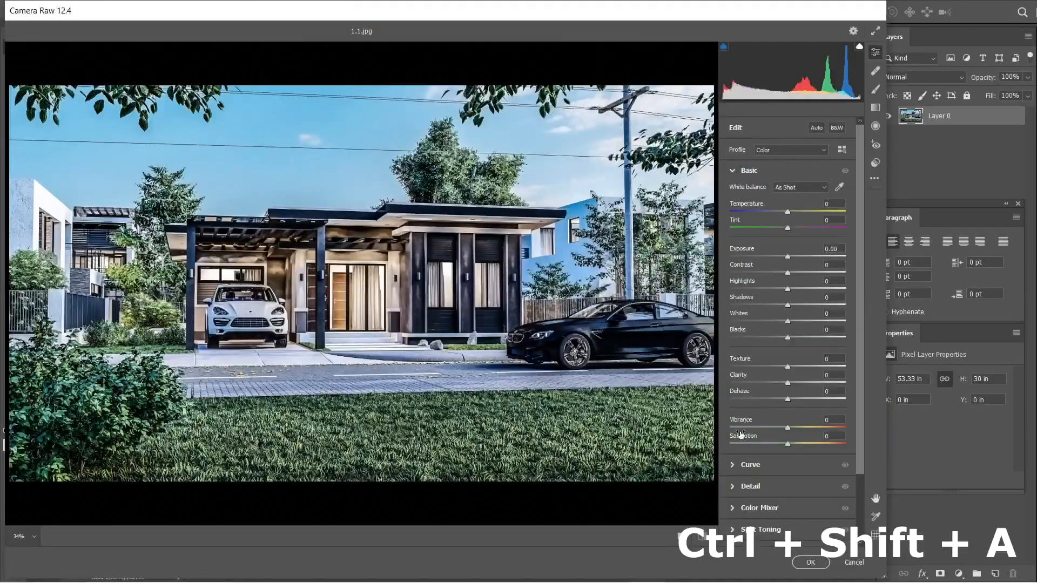
pyautogui.click(757, 366)
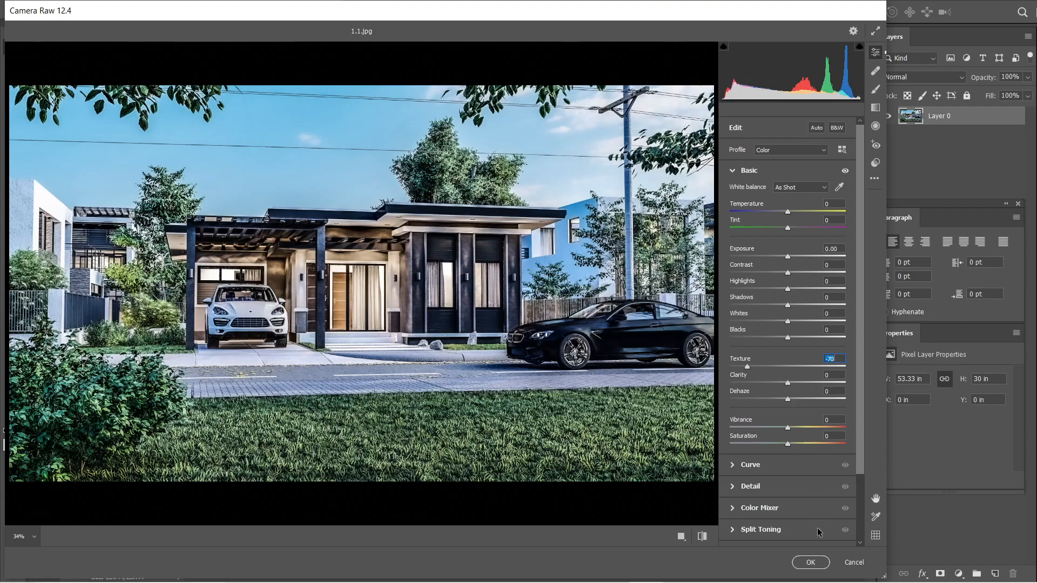
pyautogui.click(810, 562)
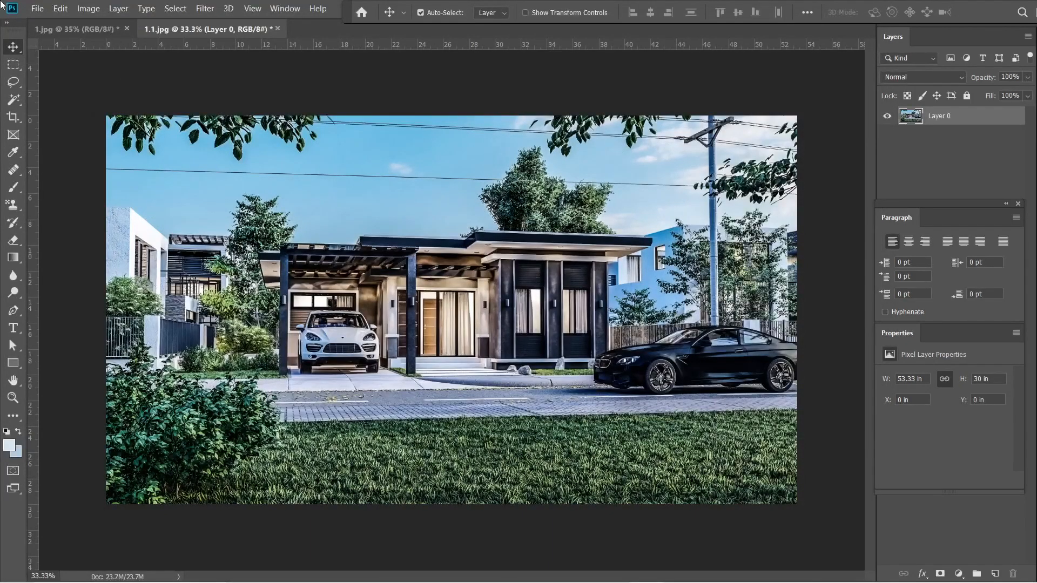
# Save the adjusted image as a JPEG named 1.2 in the Renders folder at quality 12.
pyautogui.click(37, 8)
pyautogui.click(60, 156)
pyautogui.click(328, 431)
pyautogui.click(404, 382)
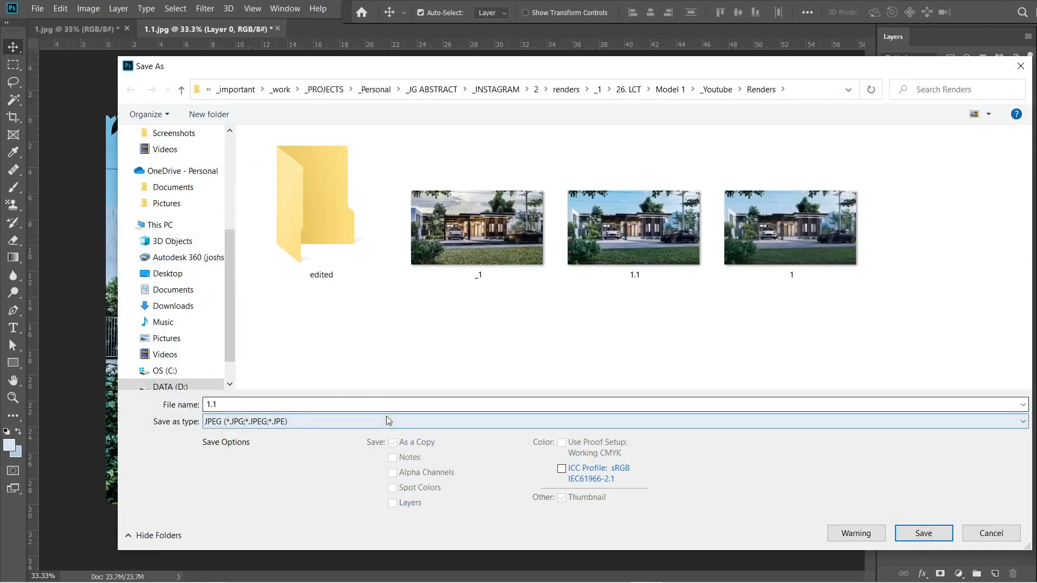
pyautogui.write('1.2')
pyautogui.press('Return')
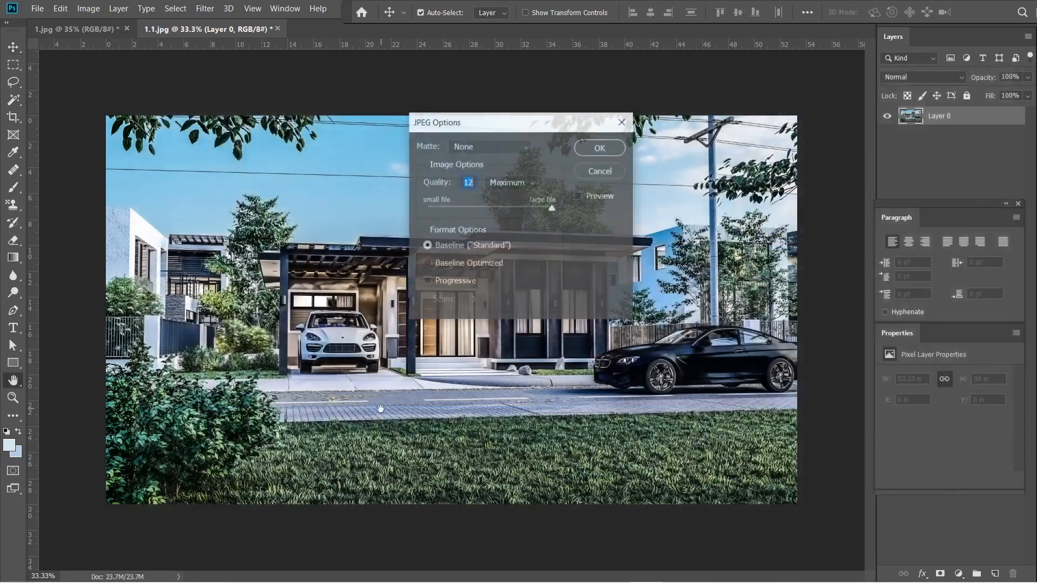
pyautogui.click(600, 147)
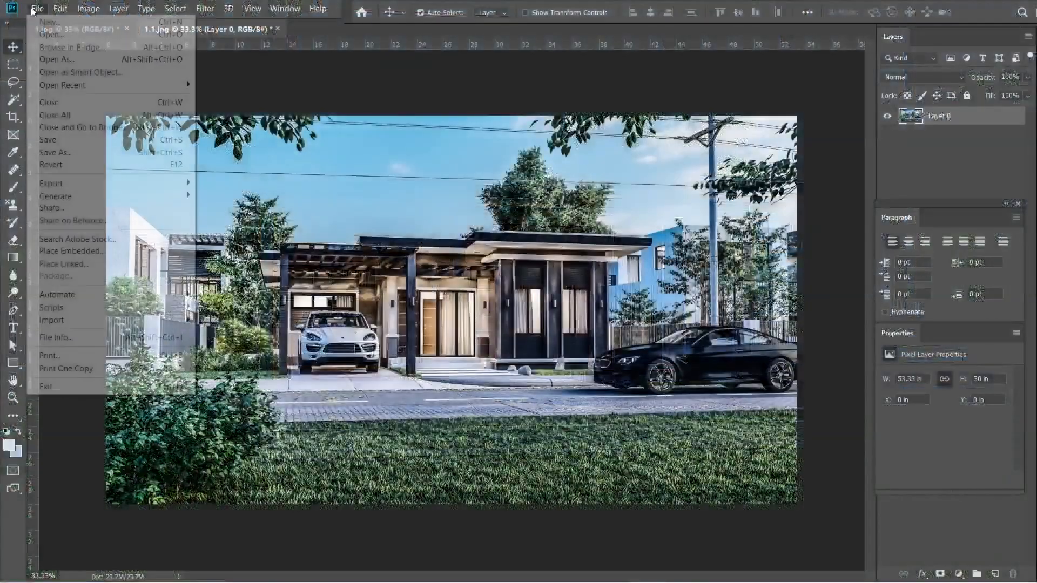
# Open 1.2.jpg from the Renders folder and turn its locked background into the editable layer Layer 0.
pyautogui.click(54, 37)
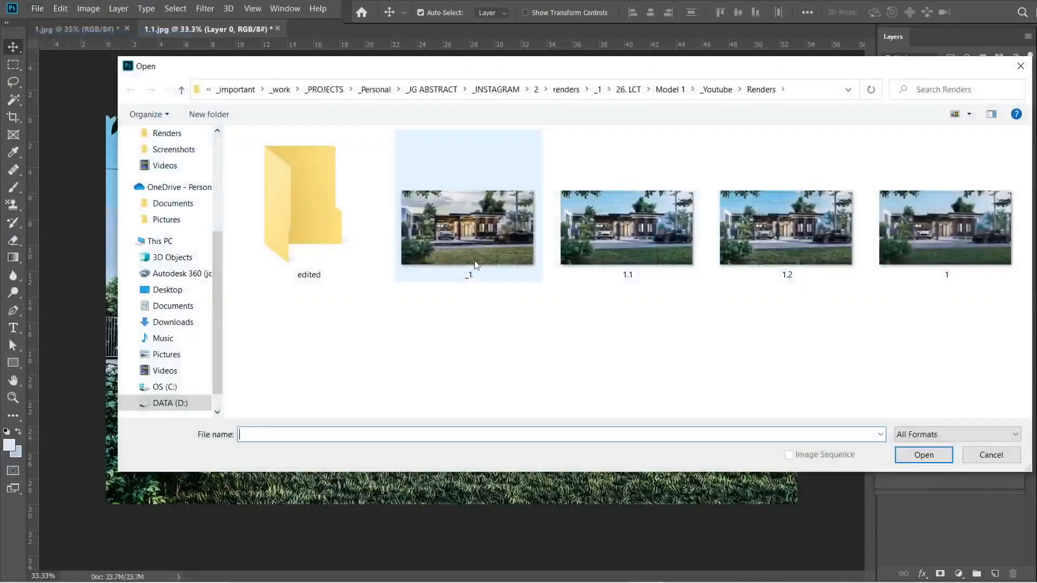
pyautogui.doubleClick(786, 233)
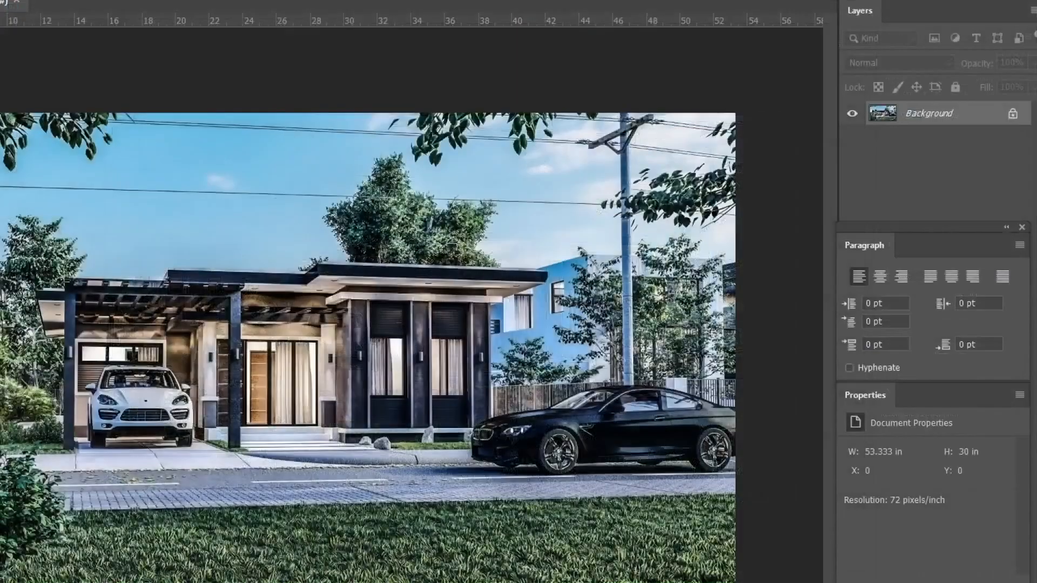
pyautogui.doubleClick(907, 115)
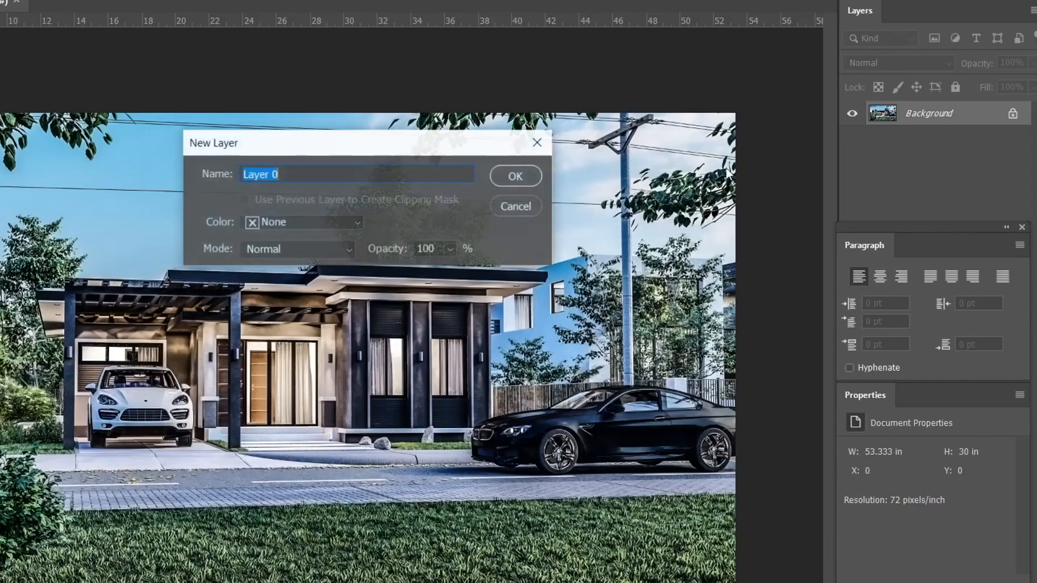
pyautogui.click(516, 174)
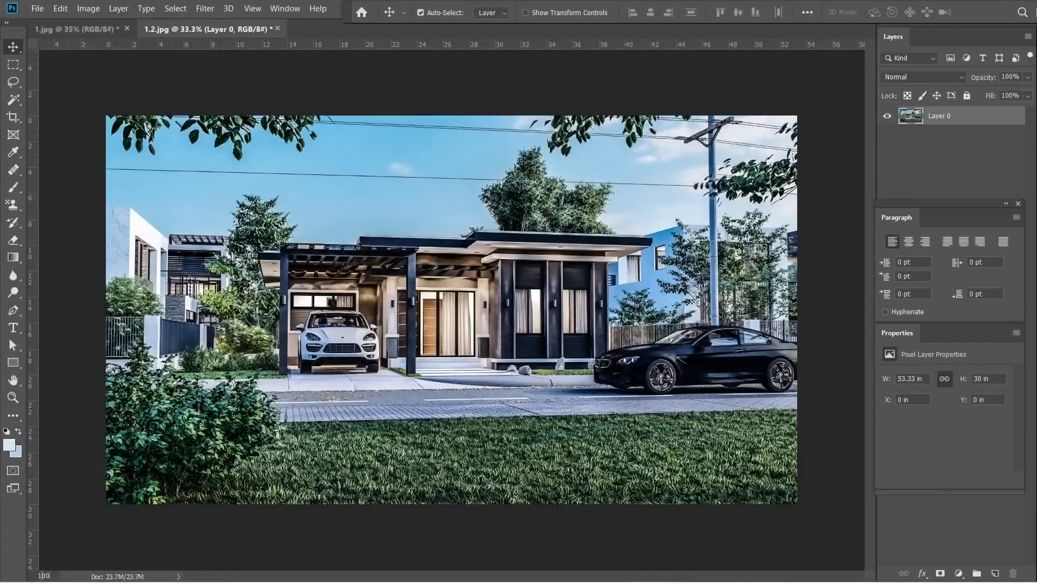
# Trace a closed Pen tool path around the outline of the black car at 100% zoom.
pyautogui.hotkey('ctrl', '1')
pyautogui.hscroll(10, 431, 579)
pyautogui.press('p')
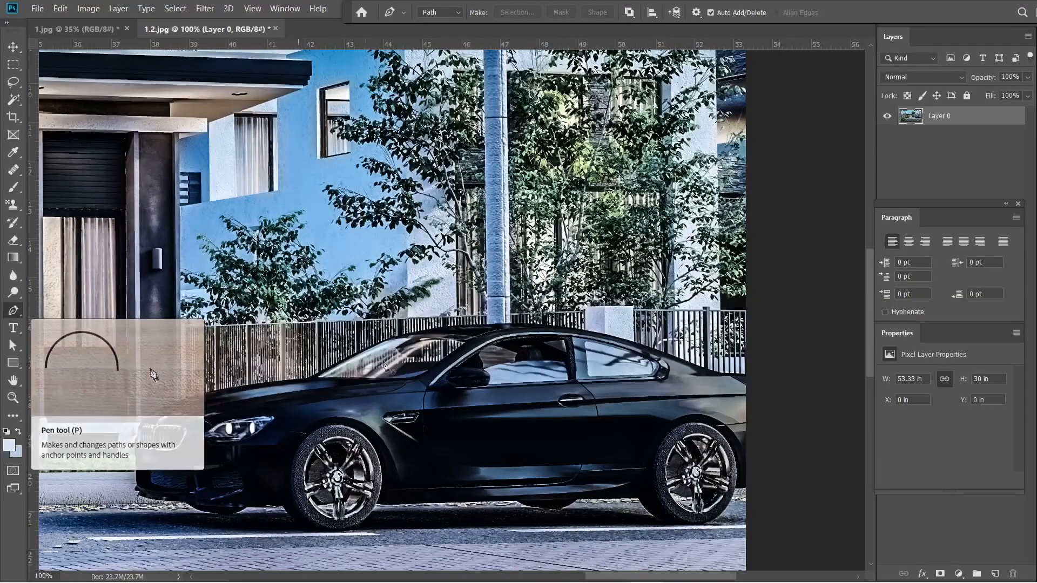
pyautogui.moveTo(342, 360); pyautogui.dragTo(321, 369)
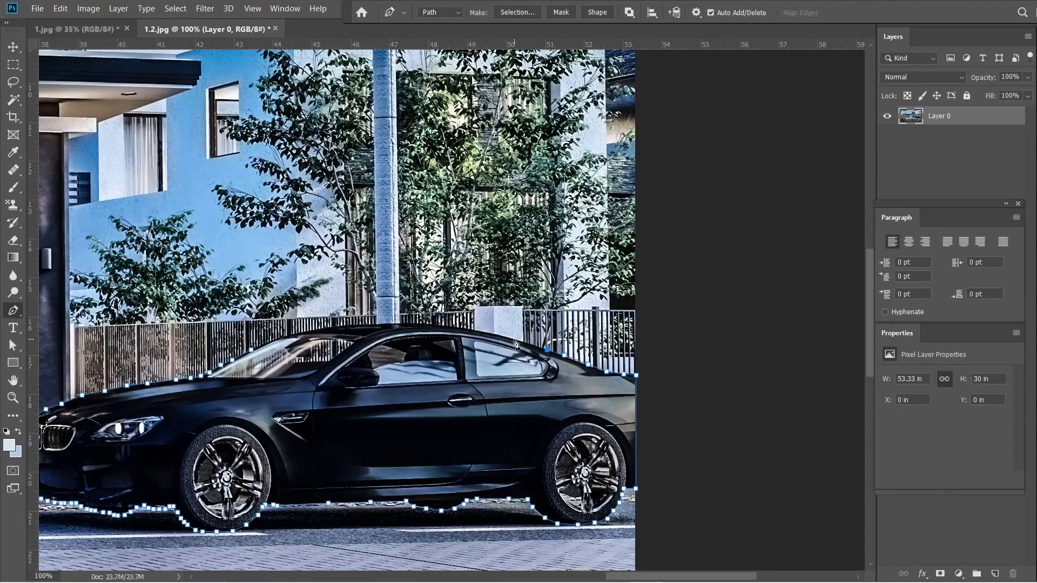
pyautogui.click(514, 339)
pyautogui.click(387, 322)
pyautogui.click(352, 323)
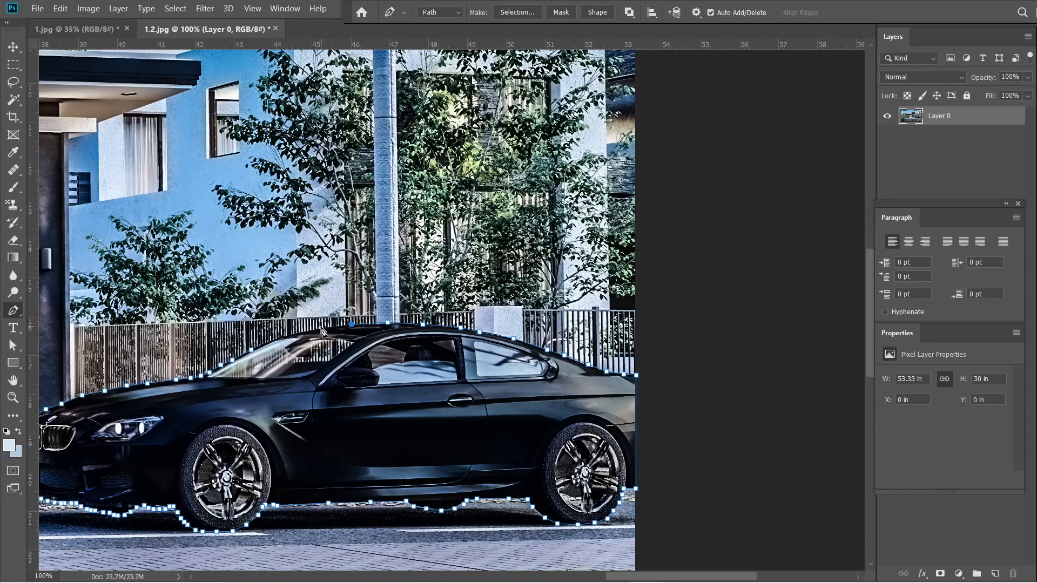
pyautogui.click(277, 339)
# Convert the closed car path into a new anti-aliased selection with a feather radius of 1 pixel.
pyautogui.rightClick(373, 369)
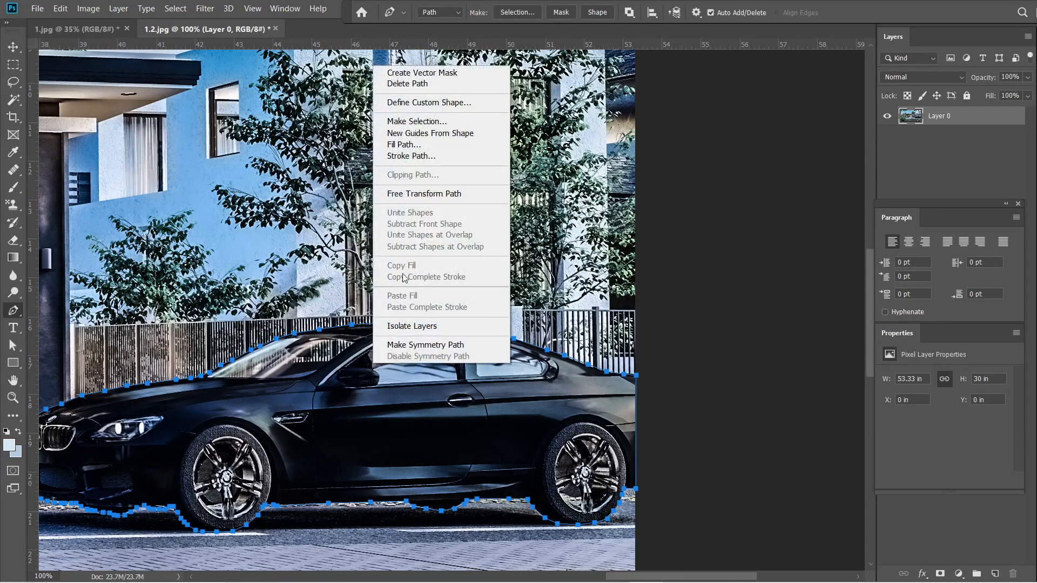
pyautogui.click(404, 122)
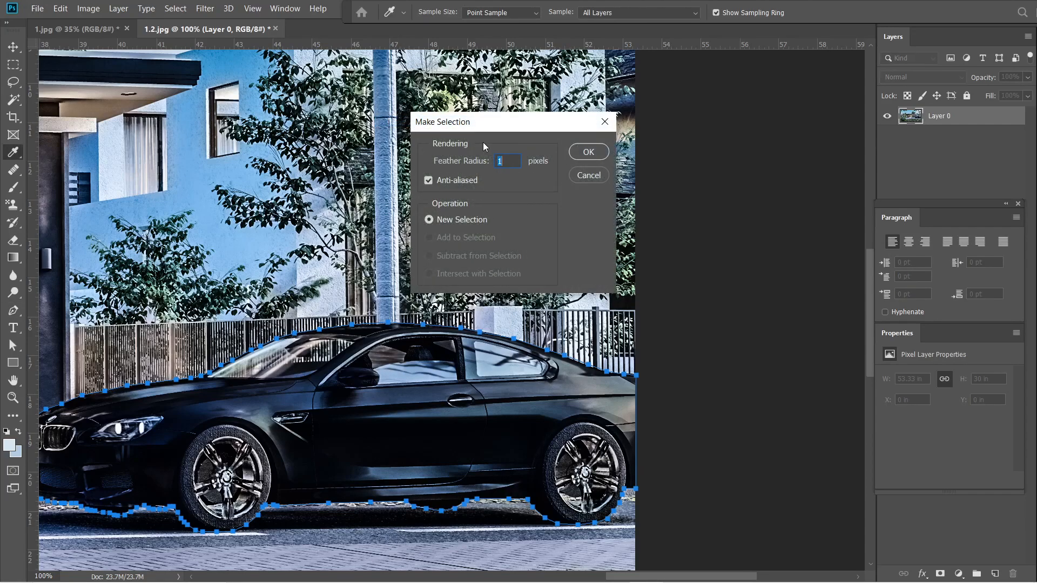
pyautogui.click(587, 152)
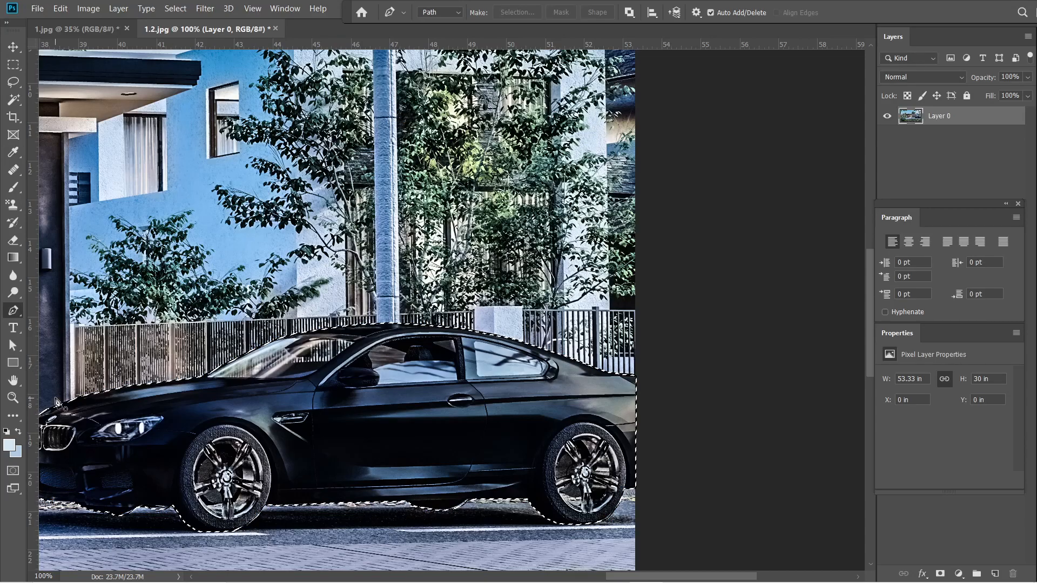
# Create a new empty Layer 1 and paste the selected car, copied from Layer 0, into it.
pyautogui.hotkey('ctrl', '0')
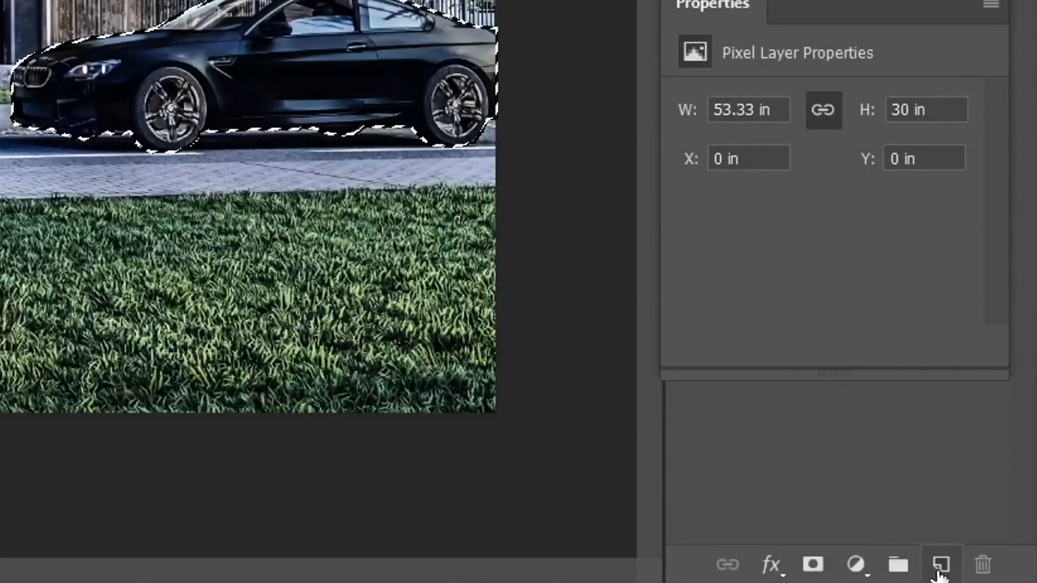
pyautogui.click(995, 574)
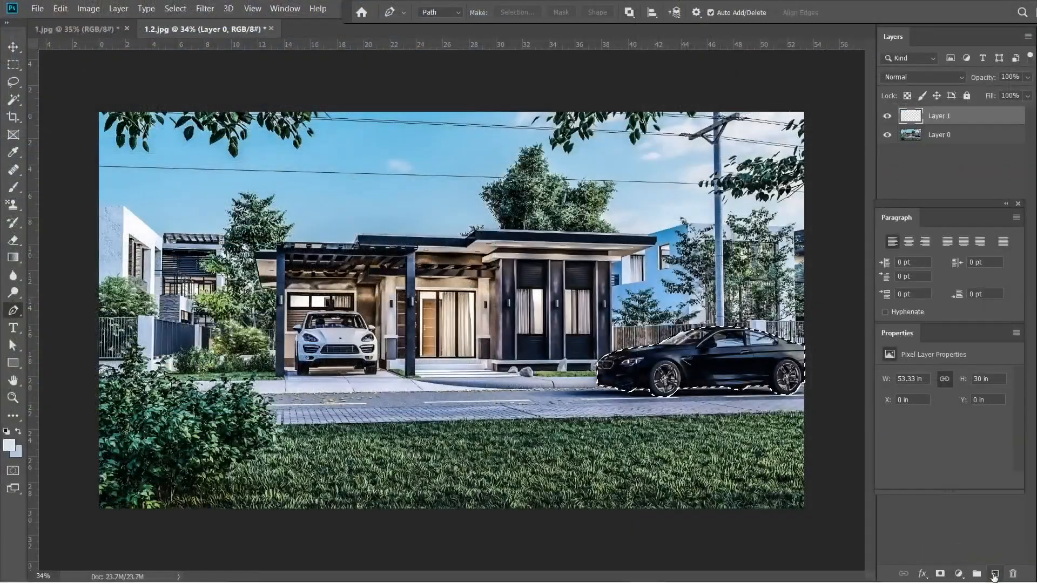
pyautogui.click(948, 136)
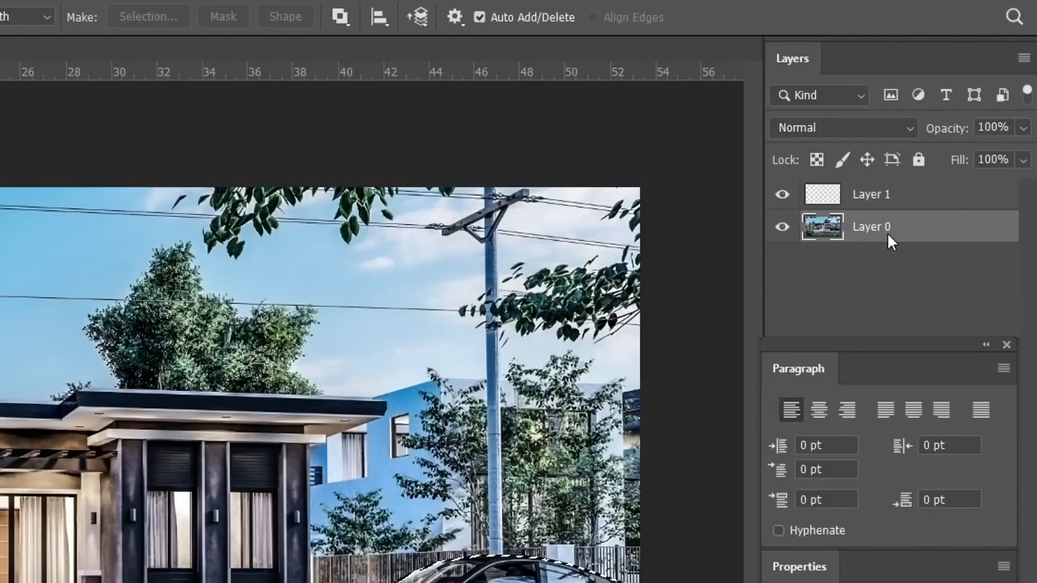
pyautogui.hotkey('ctrl', 'c')
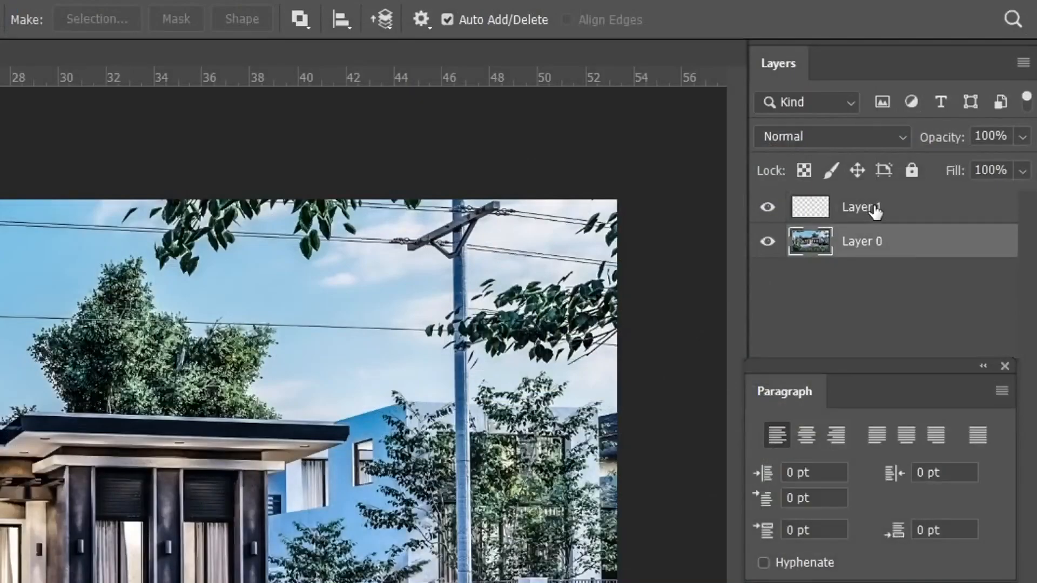
pyautogui.click(875, 210)
pyautogui.hotkey('ctrl', 'v')
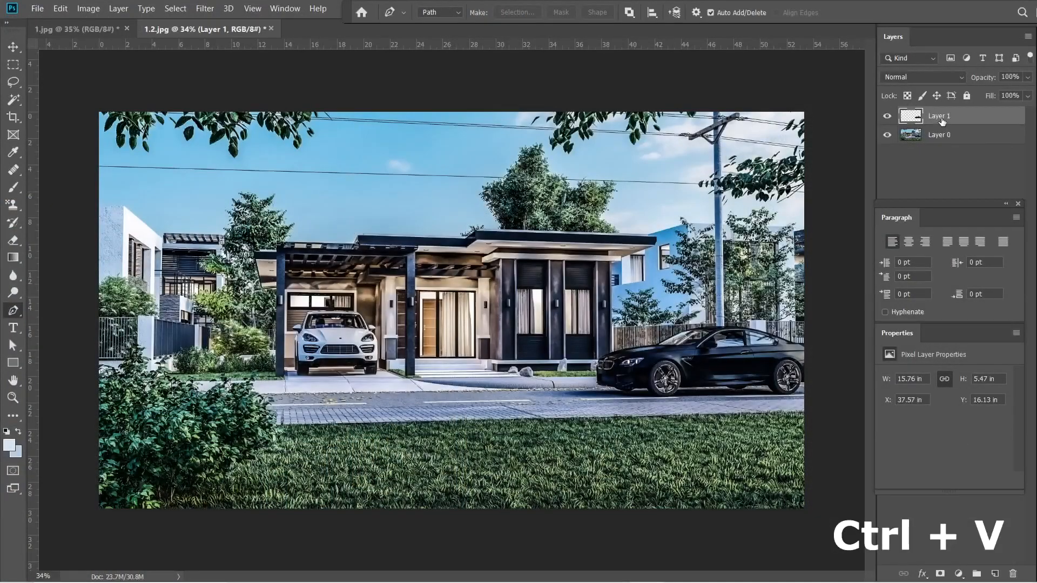
# Duplicate the car's Layer 1, placing the copy between Layer 1 and Layer 0.
pyautogui.click(886, 135)
pyautogui.click(887, 135)
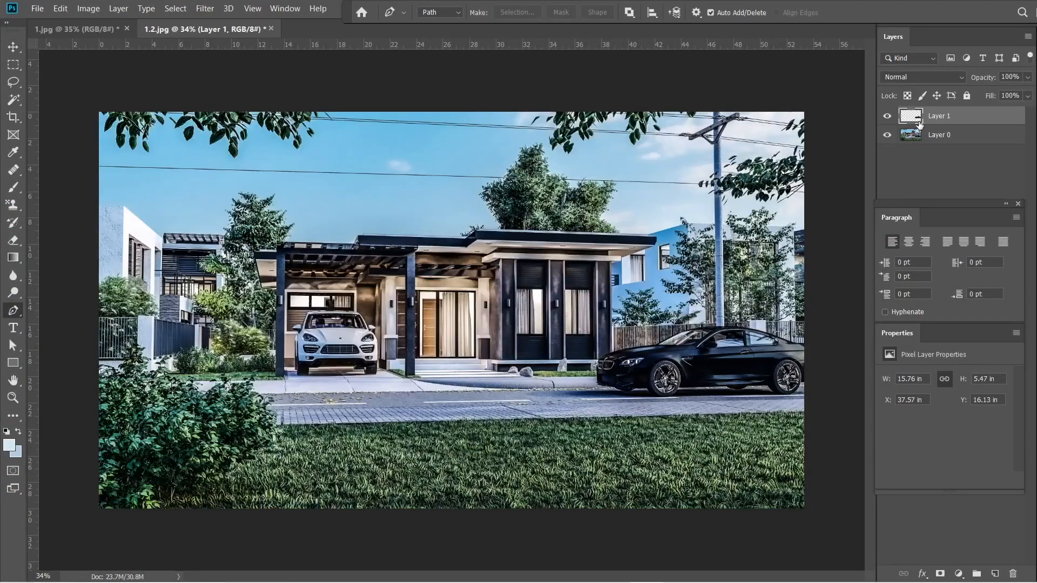
pyautogui.moveTo(944, 118)
pyautogui.keyDown('alt'); pyautogui.mouseDown()
pyautogui.moveTo(947, 160)
pyautogui.moveTo(949, 129)
pyautogui.mouseUp(); pyautogui.keyUp('alt')
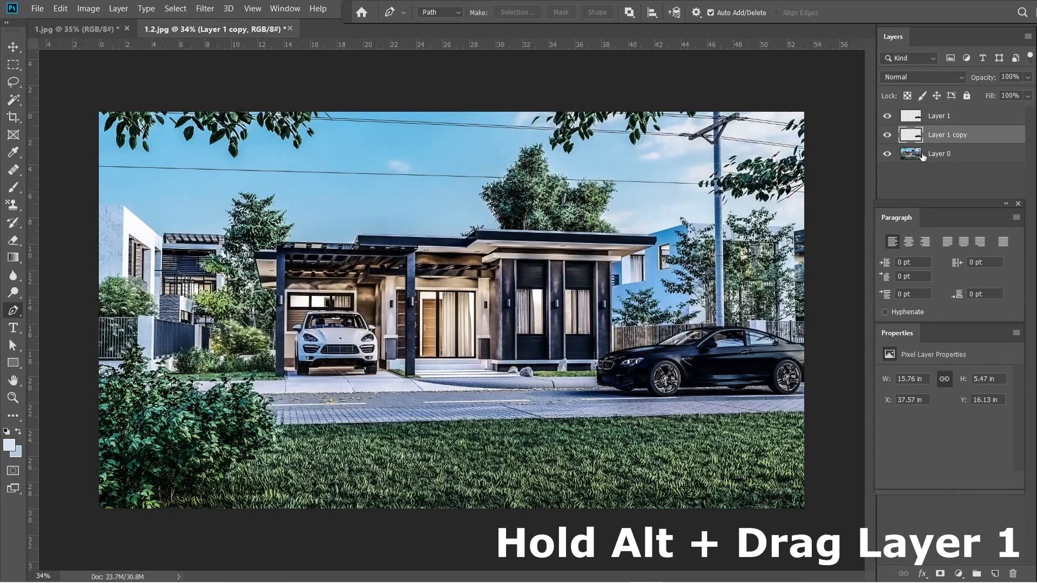
# Inspect the isolated car on Layer 1 and Layer 1 copy by toggling the visibility of all three layers.
pyautogui.click(887, 154)
pyautogui.click(886, 135)
pyautogui.click(888, 135)
pyautogui.click(888, 117)
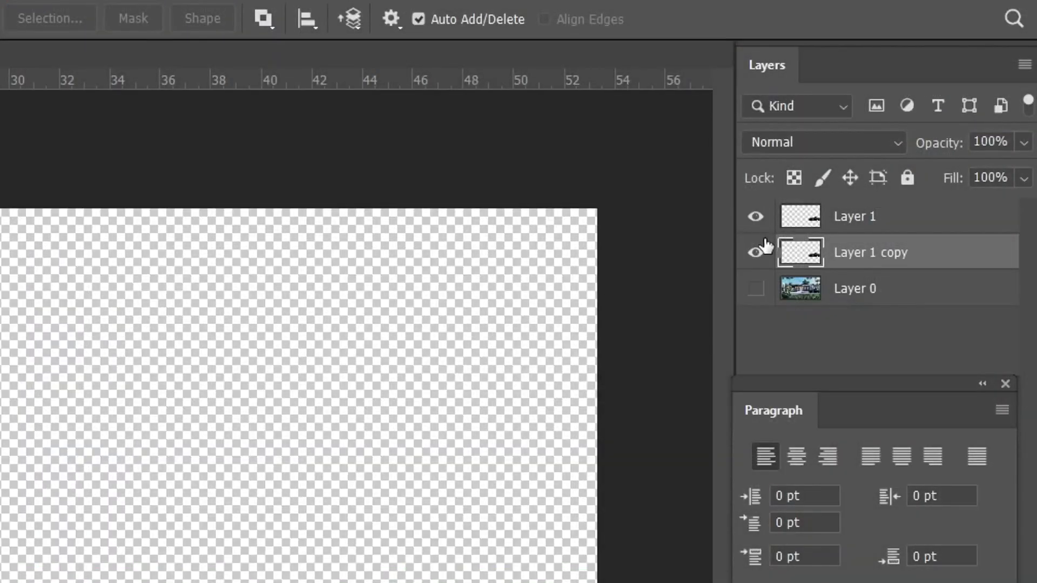
pyautogui.click(888, 134)
pyautogui.click(887, 118)
pyautogui.click(755, 217)
pyautogui.click(755, 252)
pyautogui.click(757, 289)
# Apply Motion Blur to the car on Layer 1 with an angle of 3° and a distance of 25 pixels.
pyautogui.click(907, 227)
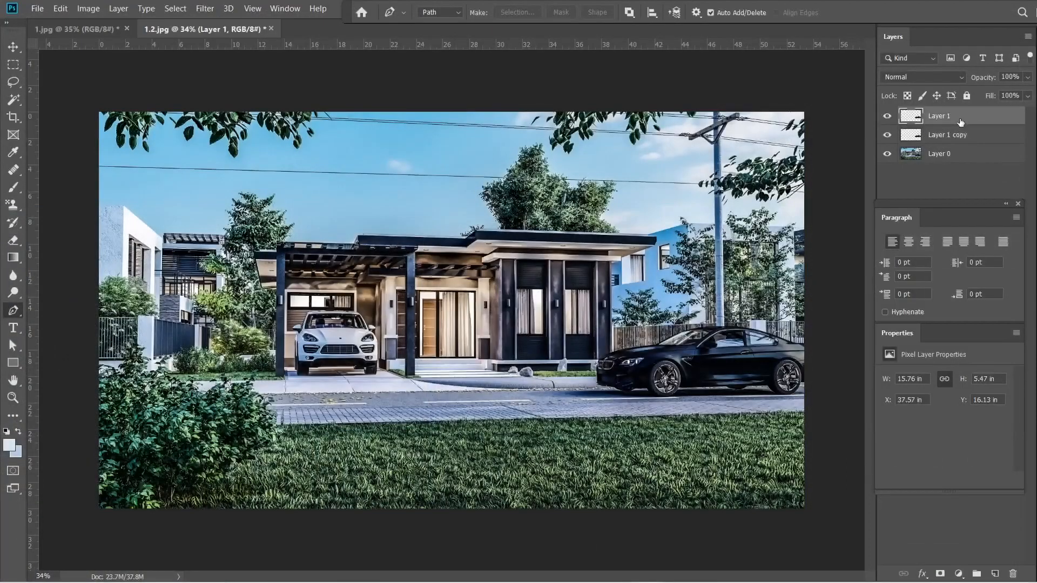
pyautogui.click(205, 8)
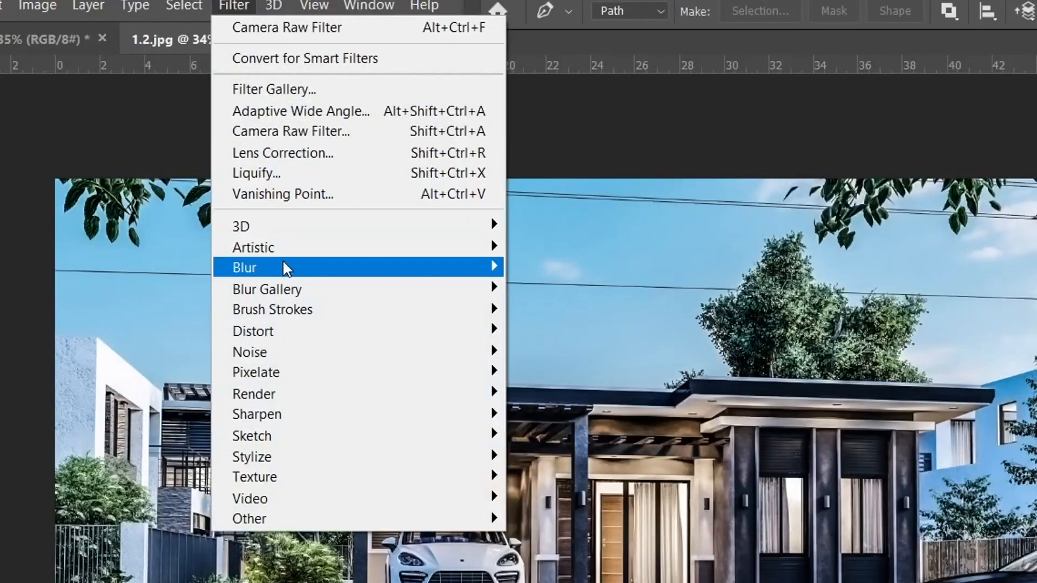
pyautogui.moveTo(286, 268)
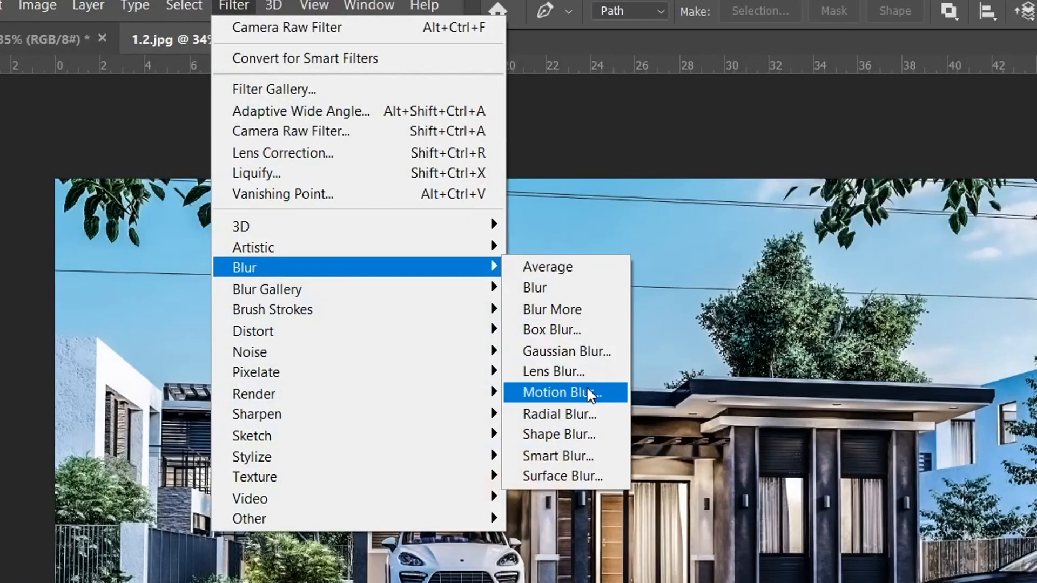
pyautogui.click(590, 393)
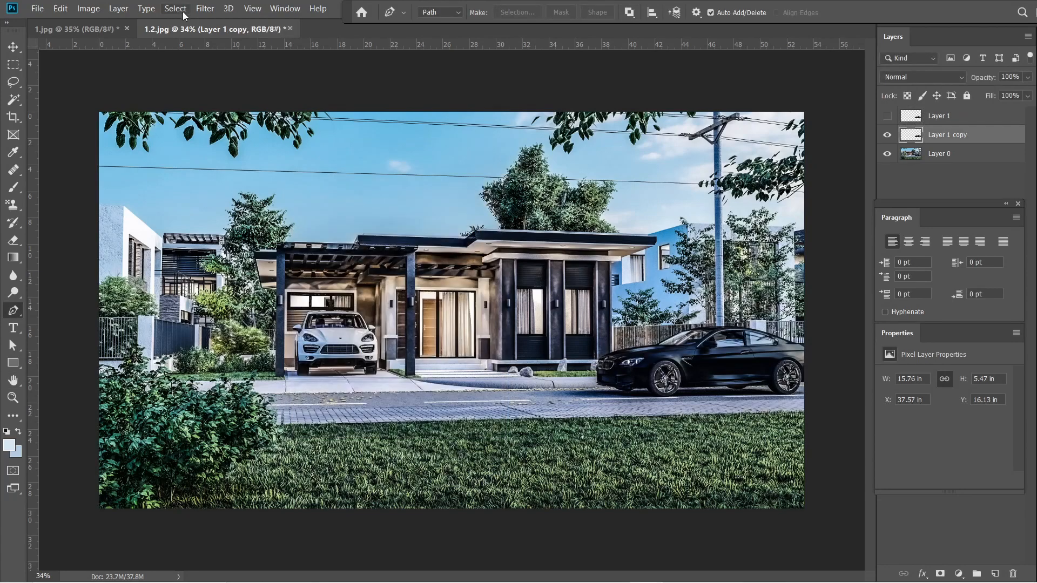
# Apply Motion Blur to Layer 1 copy at an angle of 3° with a distance of 60 pixels, and show Layer 1 again.
pyautogui.click(205, 8)
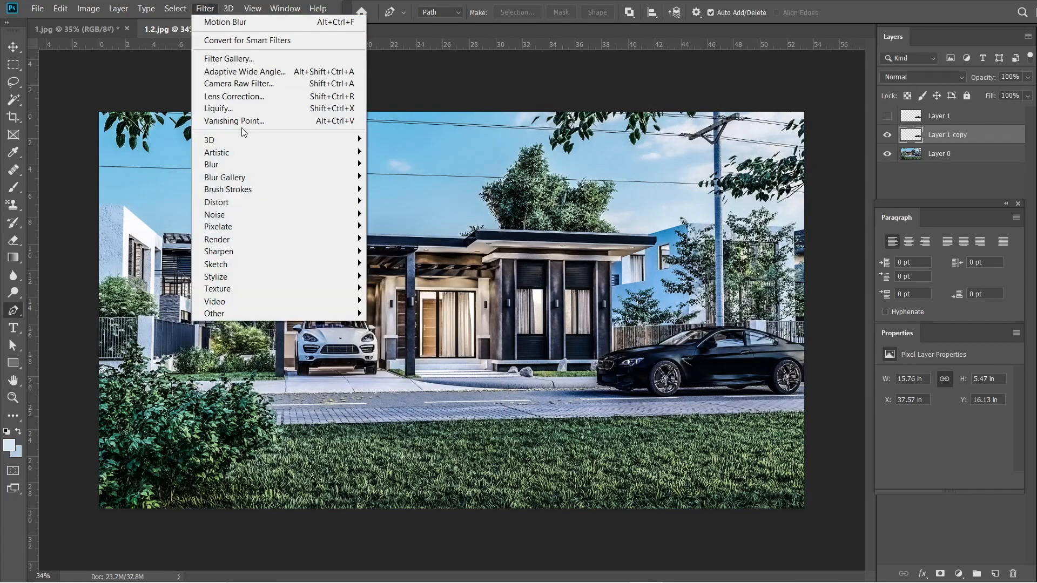
pyautogui.moveTo(281, 164)
pyautogui.click(400, 239)
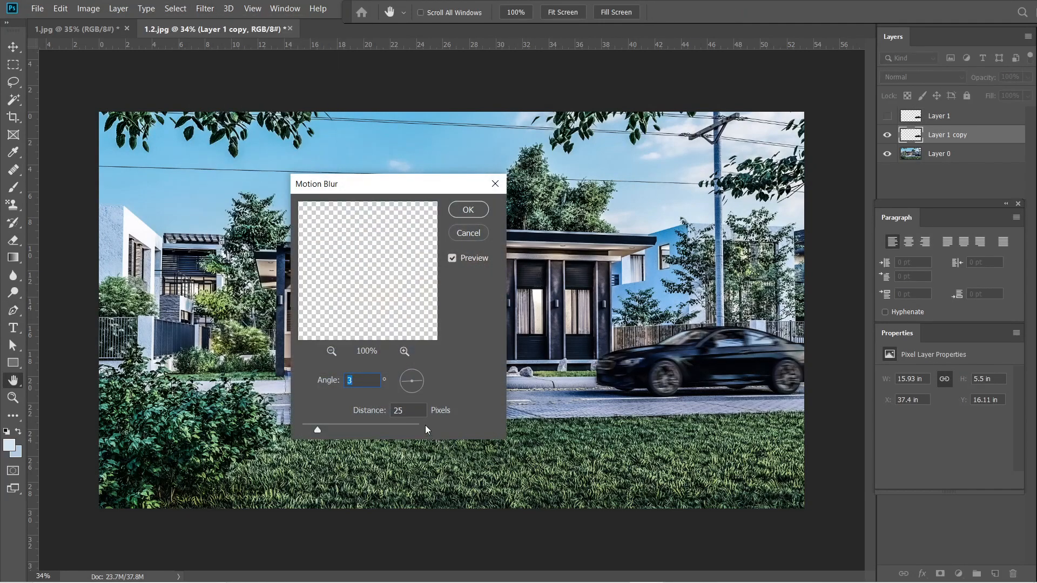
pyautogui.write('60')
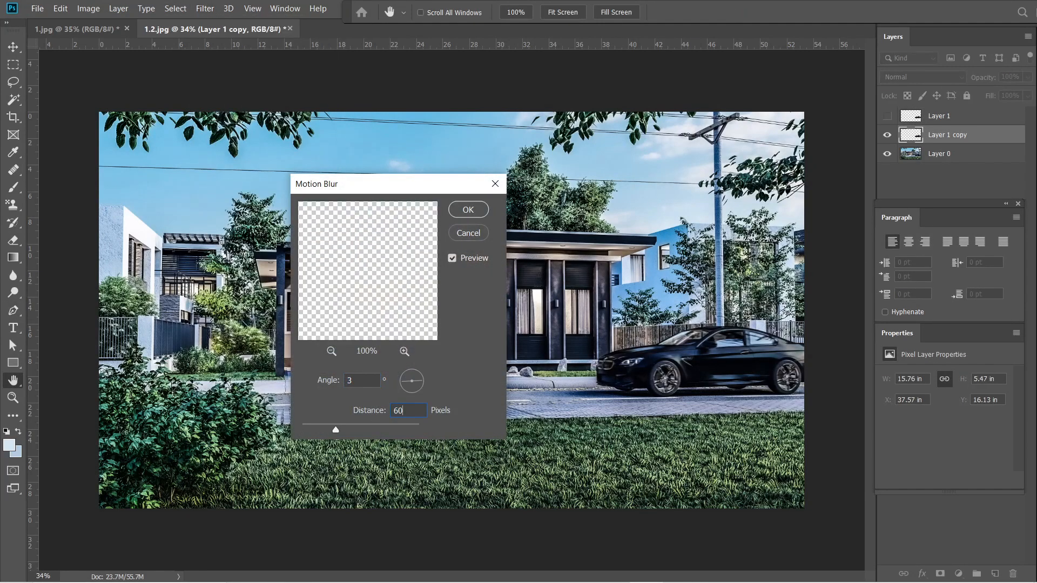
pyautogui.click(468, 209)
pyautogui.click(887, 116)
pyautogui.press('p')
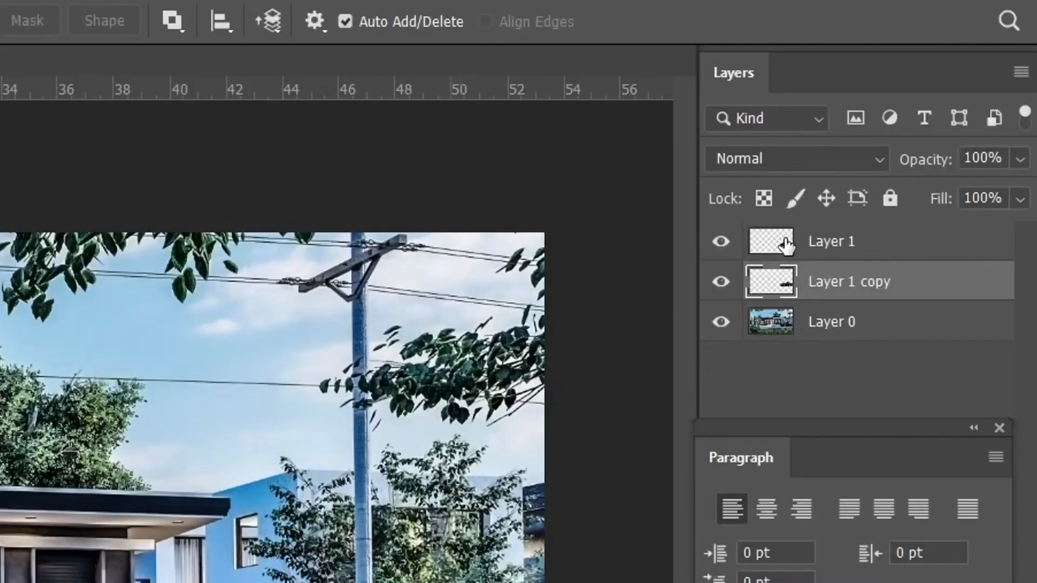
# Hide Layer 1 copy and nudge the blurred car on Layer 1 slightly right, to about X 37.67 in.
pyautogui.click(721, 282)
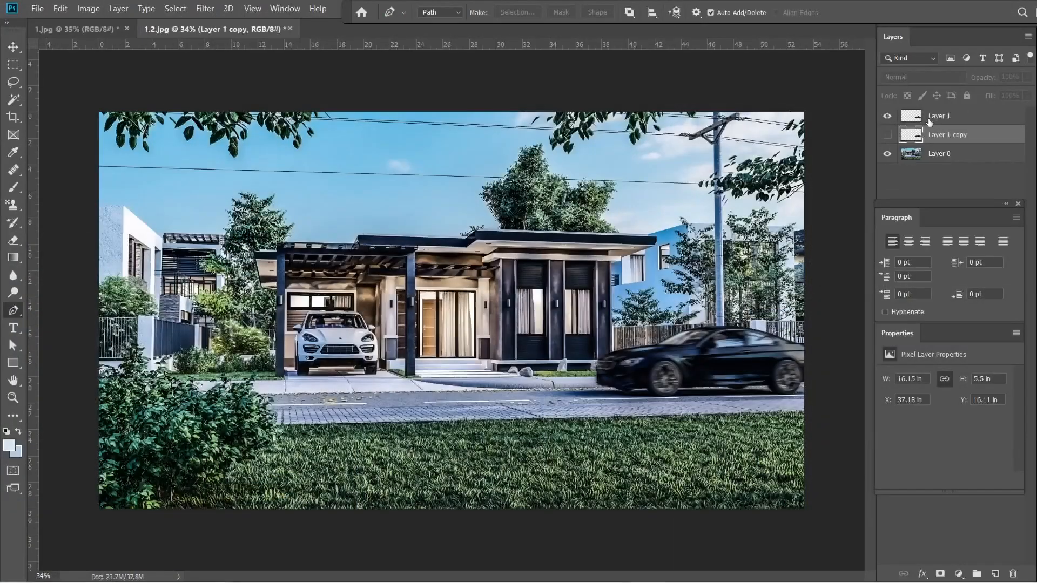
pyautogui.click(820, 243)
pyautogui.press('v')
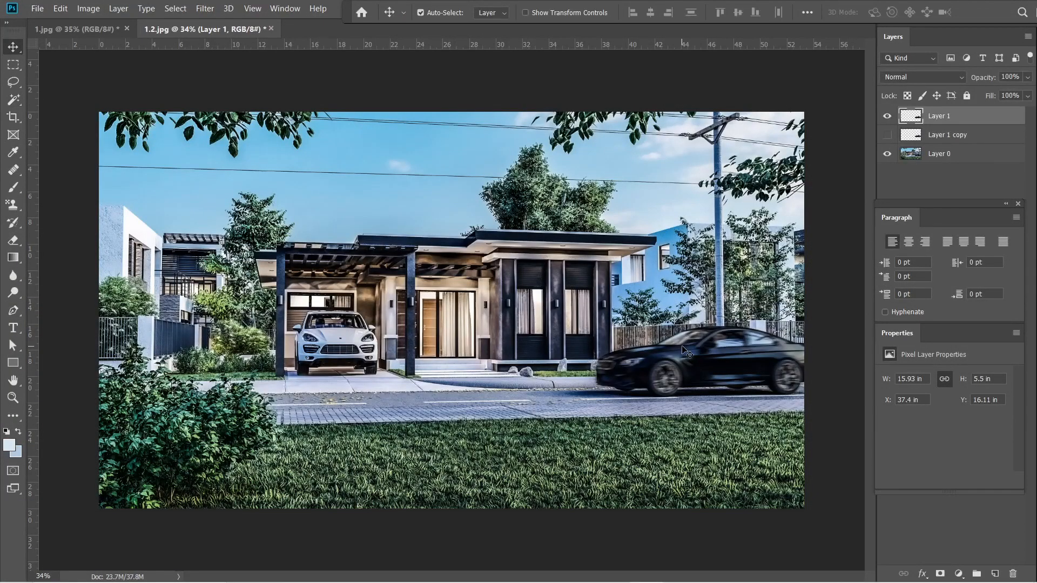
pyautogui.press('Right')
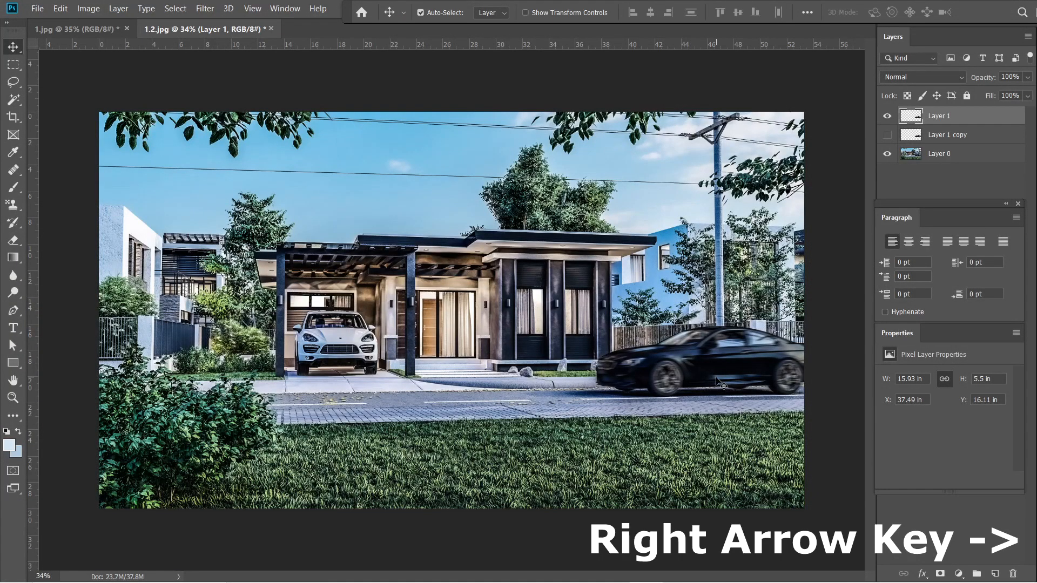
pyautogui.press('Right')
pyautogui.press('Right')
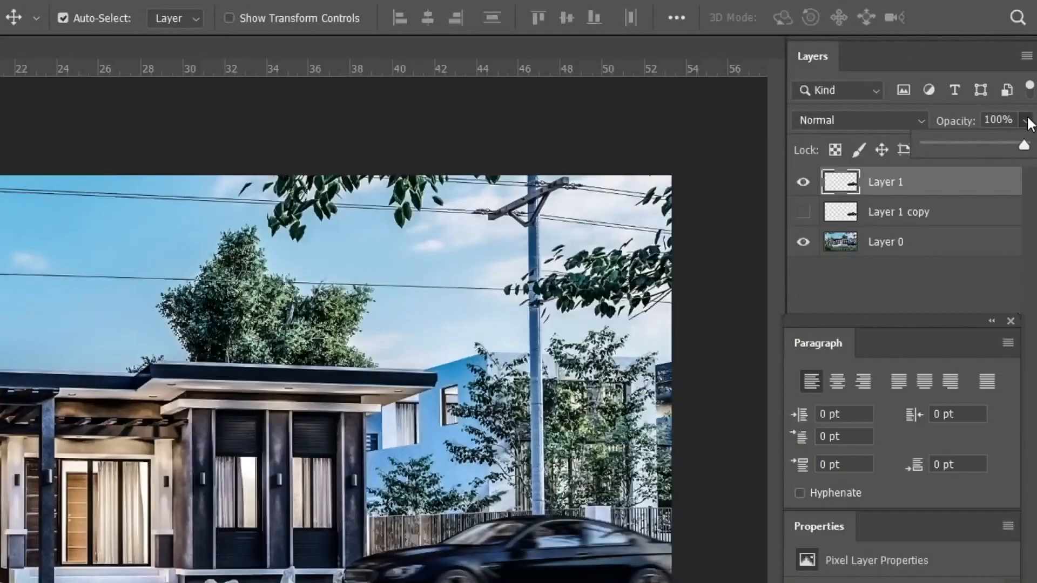
# Reduce the opacity of Layer 1 to 25% and hide the layer.
pyautogui.click(1027, 77)
pyautogui.moveTo(977, 88); pyautogui.dragTo(979, 96)
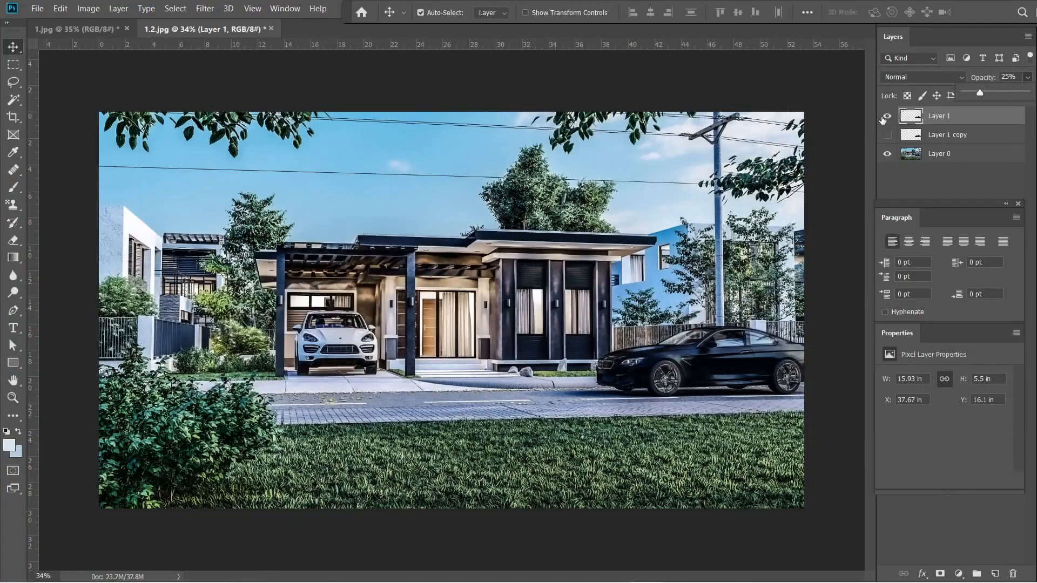
pyautogui.click(885, 118)
pyautogui.click(887, 116)
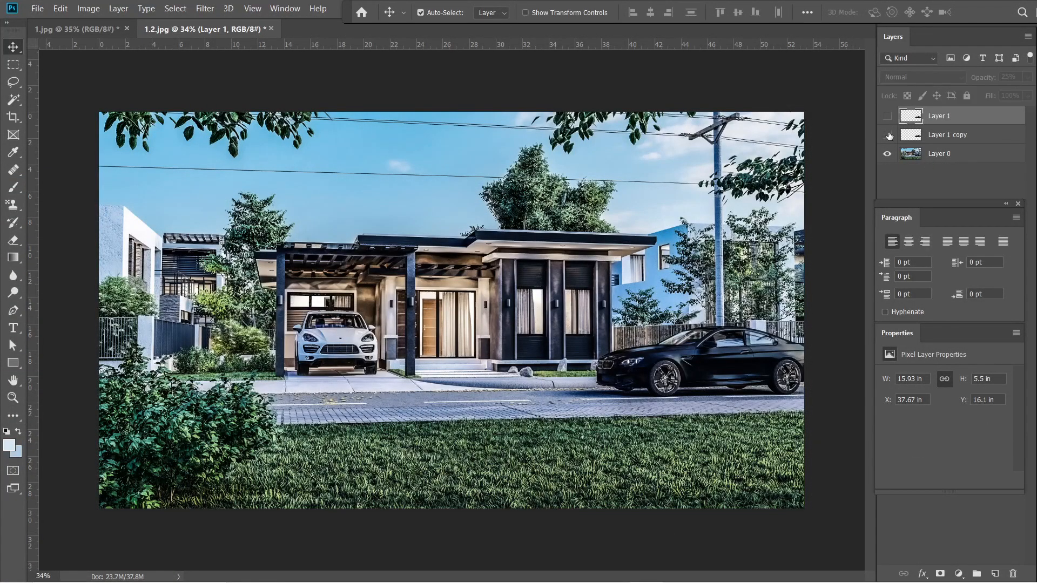
# Show Layer 1 copy and nudge its blurred car right to about X 38.33 in, Y 16.1 in.
pyautogui.click(886, 135)
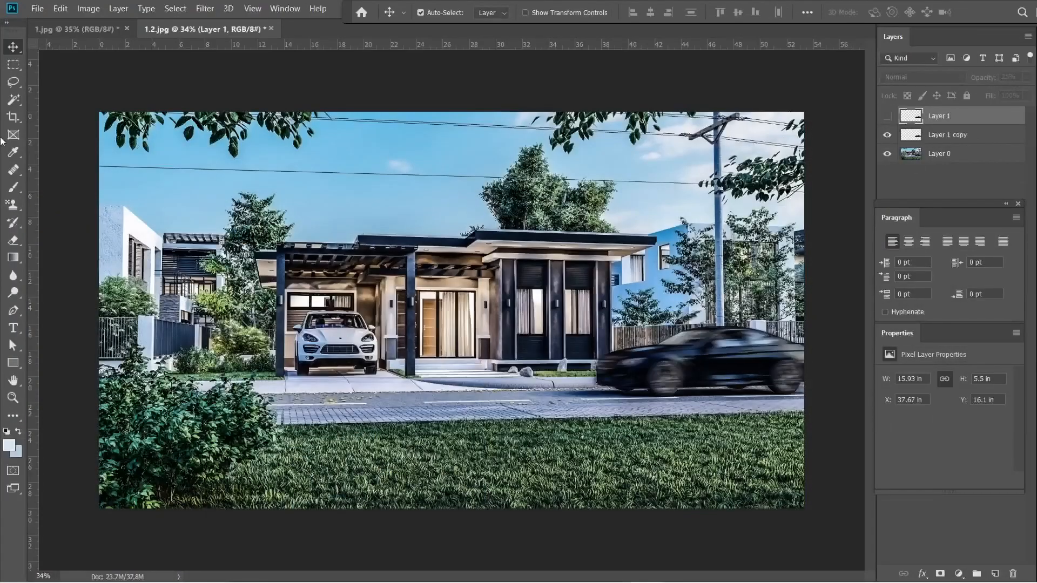
pyautogui.click(651, 365)
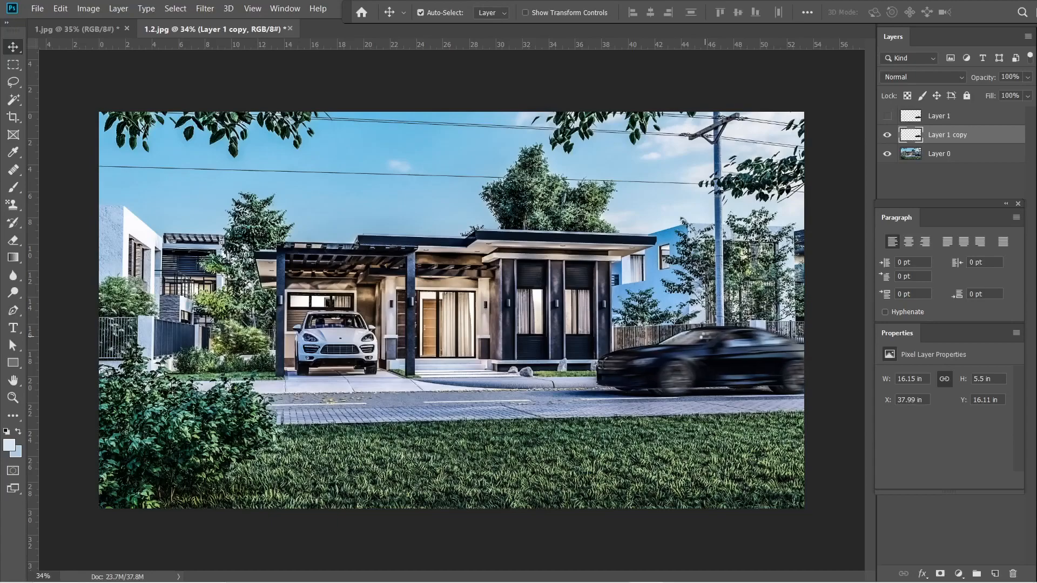
pyautogui.press('Left')
pyautogui.press('Left')
pyautogui.press('Up')
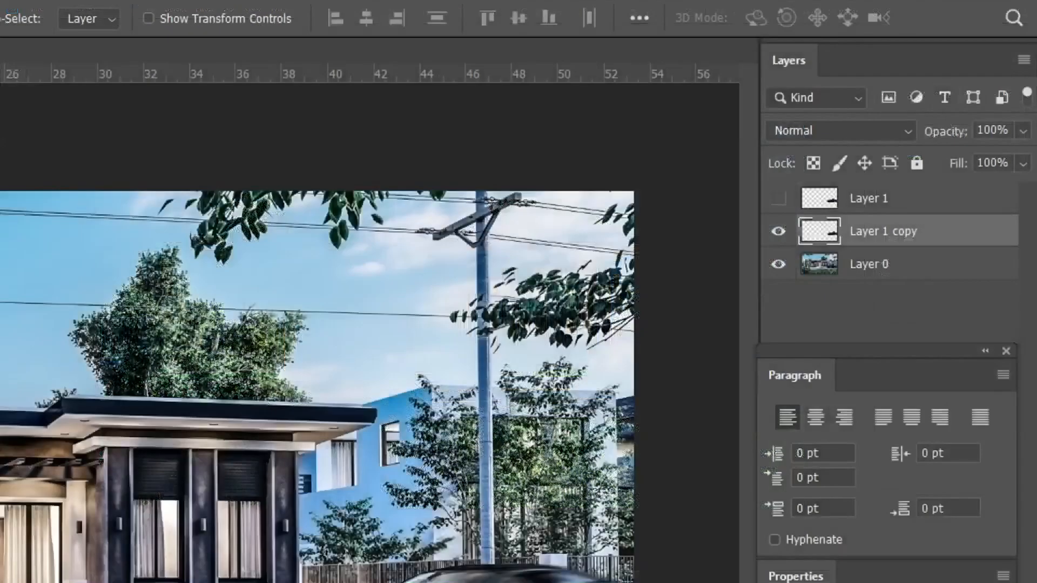
# Reduce the opacity of Layer 1 copy to 25% and make Layer 1 visible again.
pyautogui.click(1027, 78)
pyautogui.moveTo(1028, 94); pyautogui.dragTo(983, 90)
pyautogui.moveTo(944, 155); pyautogui.dragTo(940, 157)
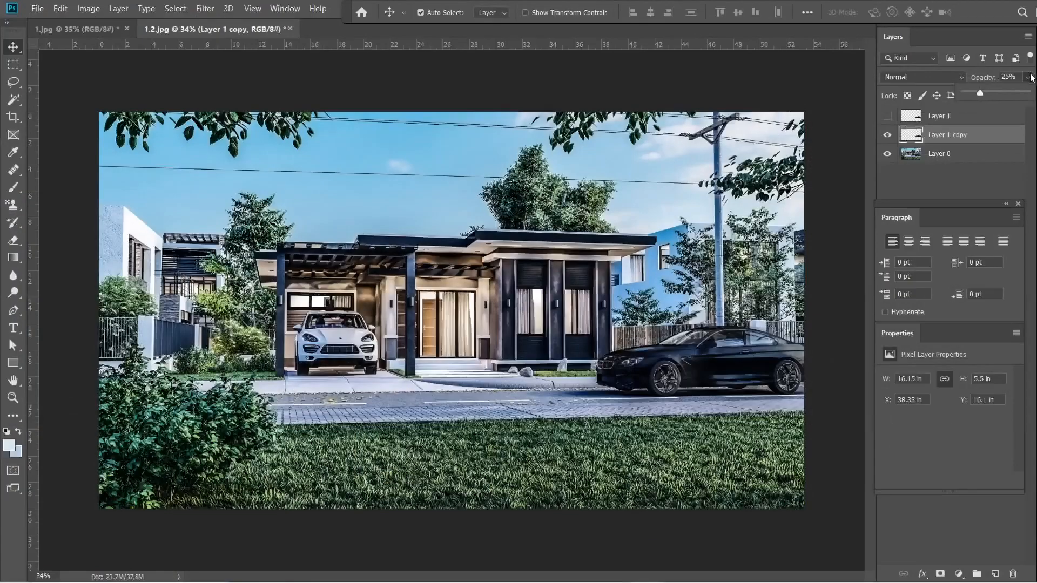
pyautogui.click(1023, 131)
pyautogui.click(778, 198)
# Save the blended image as a new file version, adding _2 to the file name.
pyautogui.click(38, 9)
pyautogui.click(141, 153)
pyautogui.click(303, 422)
pyautogui.click(319, 255)
pyautogui.click(419, 409)
pyautogui.write('_2')
pyautogui.press('Return')
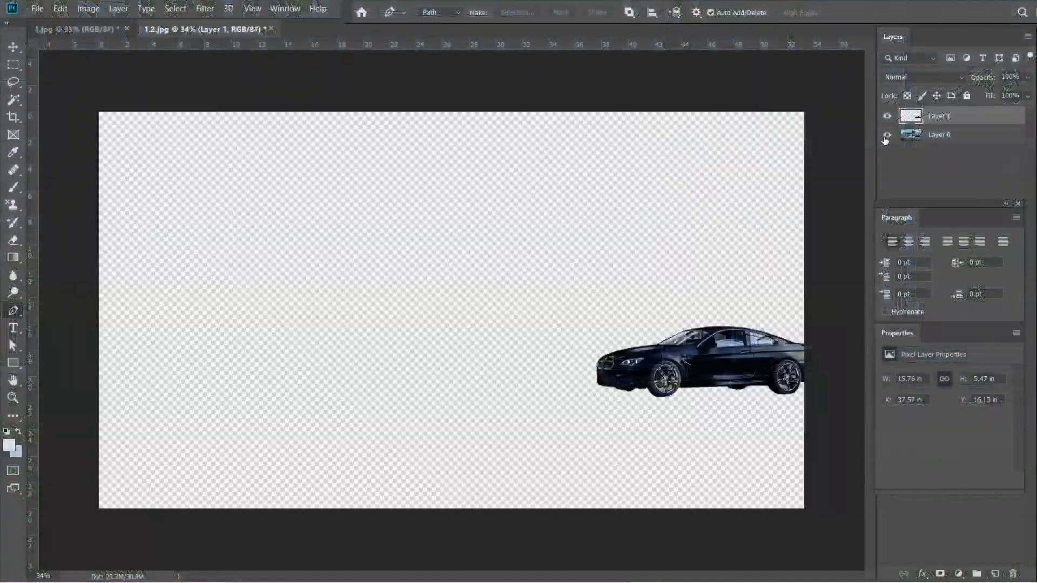
pyautogui.click(887, 154)
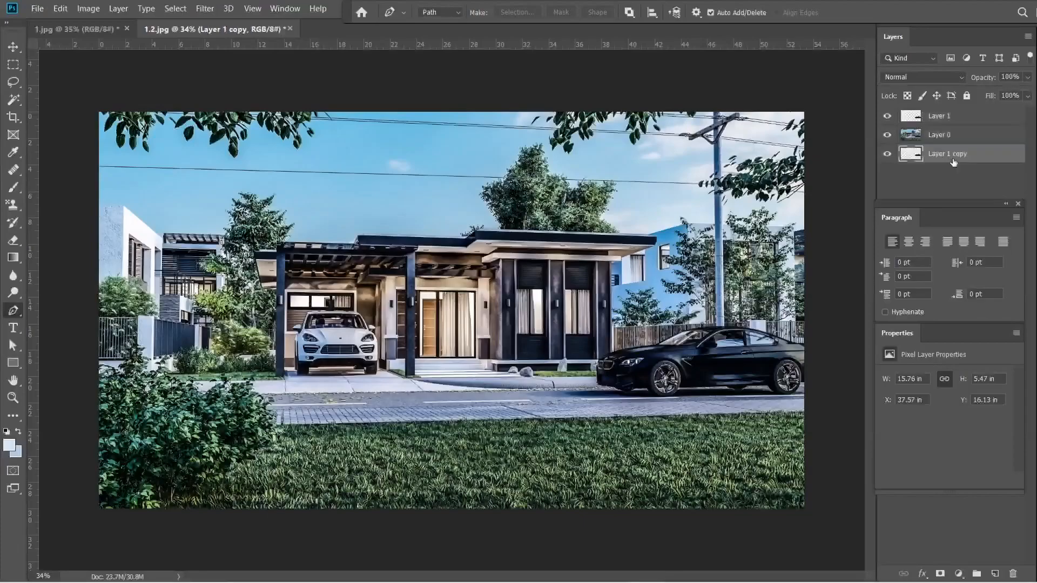
pyautogui.click(887, 154)
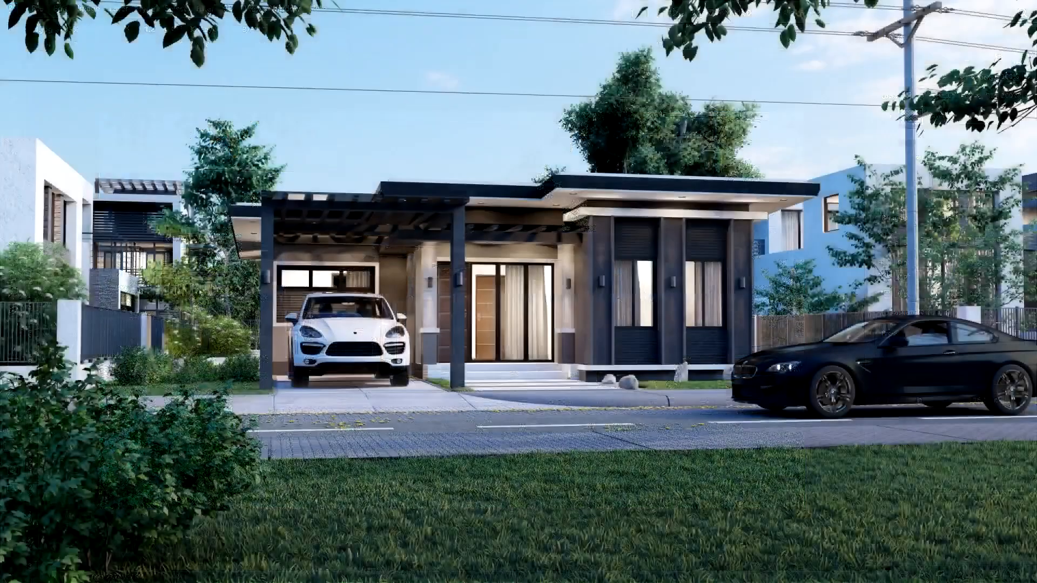